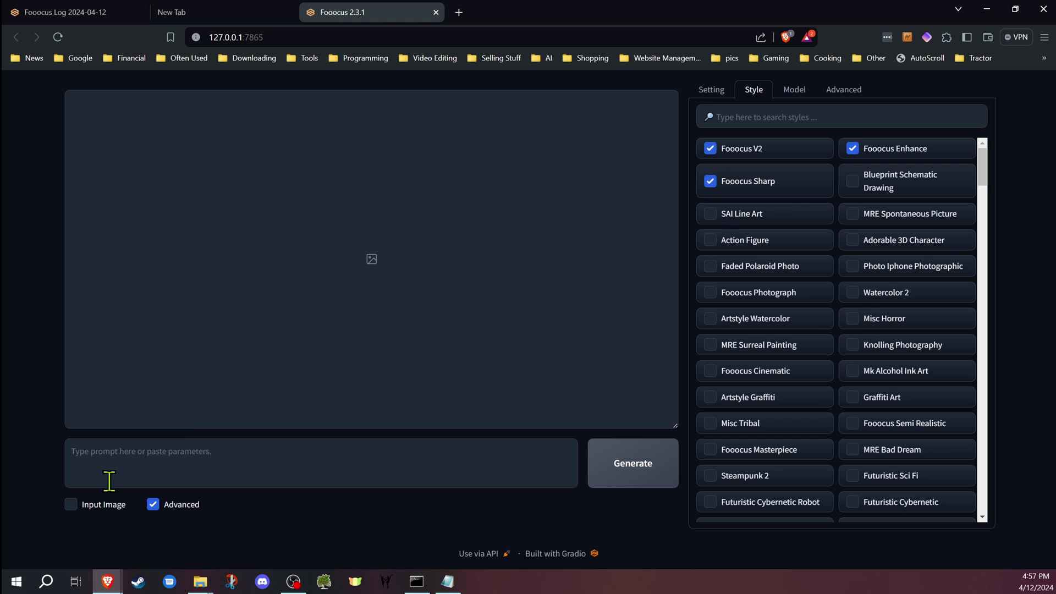
# Drag the robots-fighting image from Explorer into the Fooocus Metadata reader
pyautogui.click(71, 504)
pyautogui.scroll(-2, 69, 504)
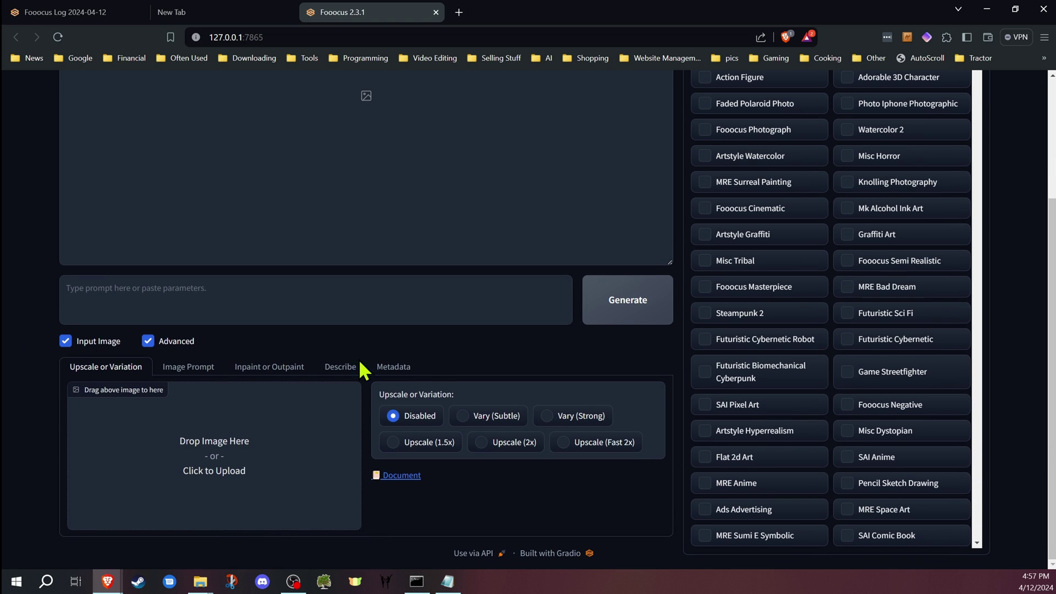
pyautogui.click(393, 362)
pyautogui.scroll(-2, 435, 357)
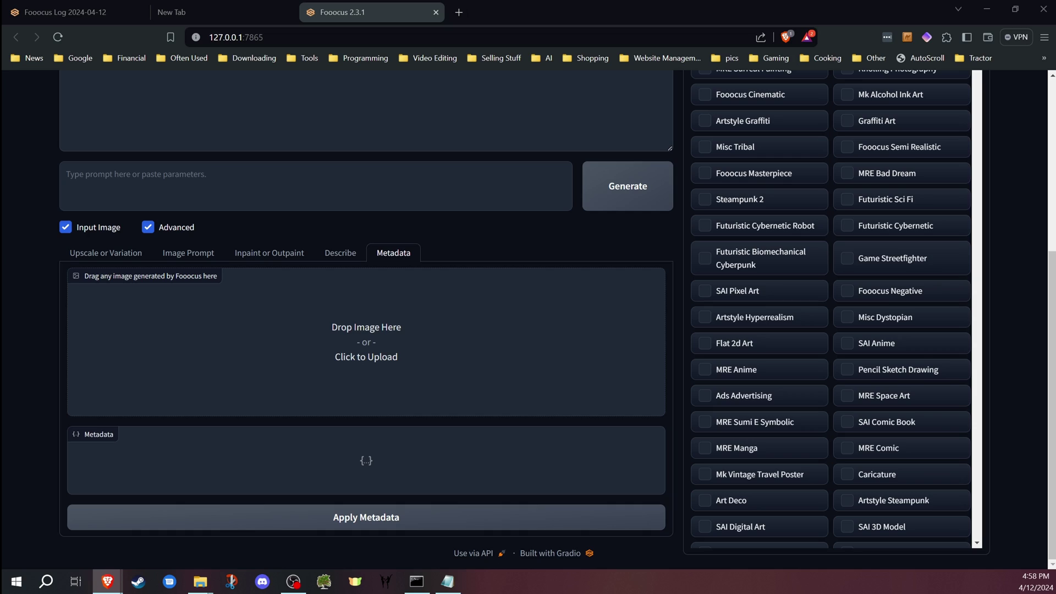
pyautogui.hotkey('alt', 'Tab')
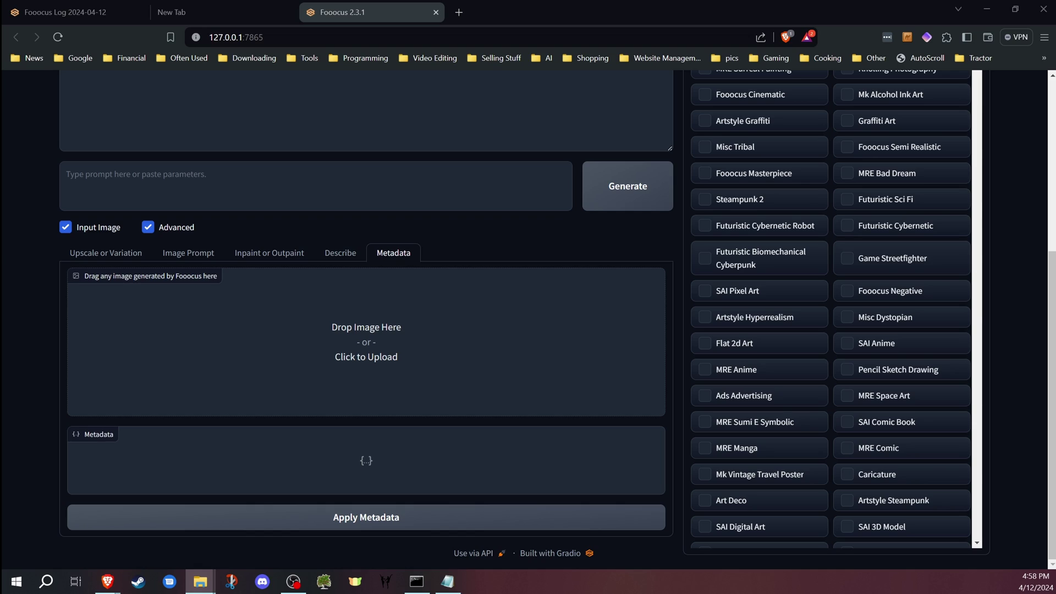
pyautogui.moveTo(398, 356); pyautogui.dragTo(397, 356)
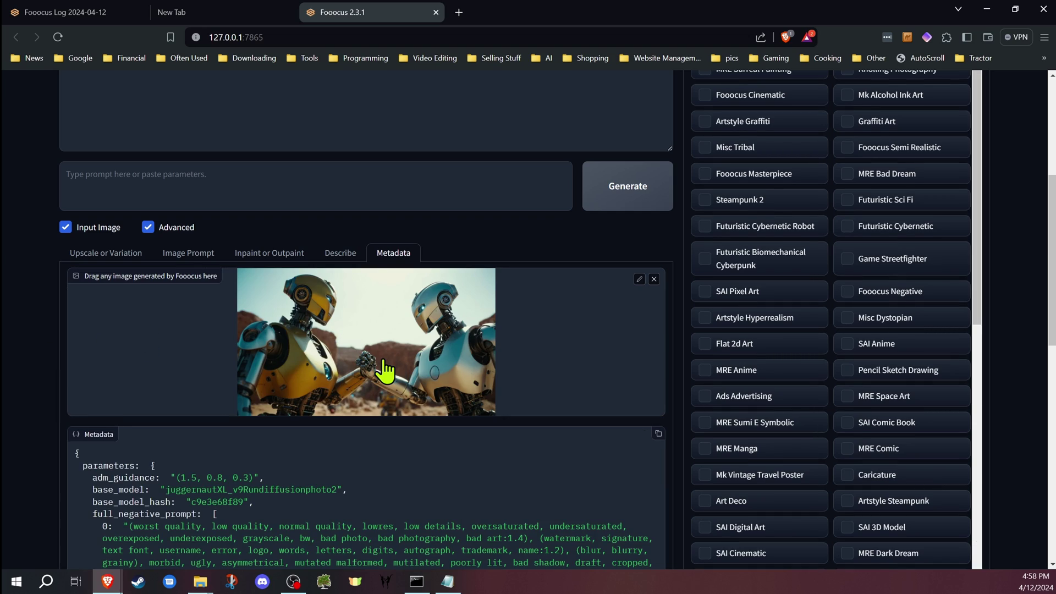
pyautogui.scroll(-3, 384, 372)
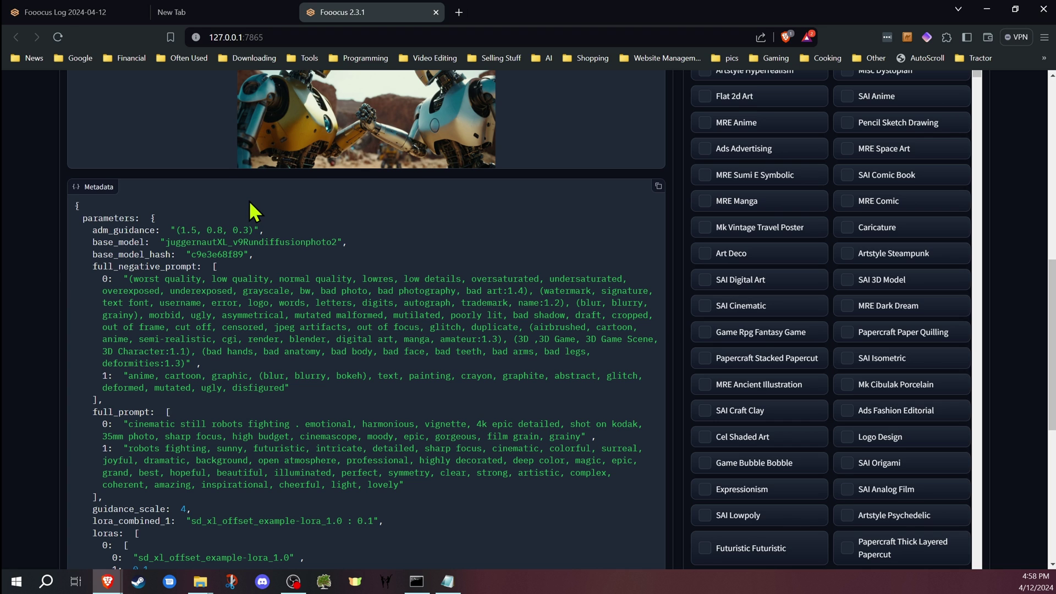
pyautogui.scroll(-5, 256, 313)
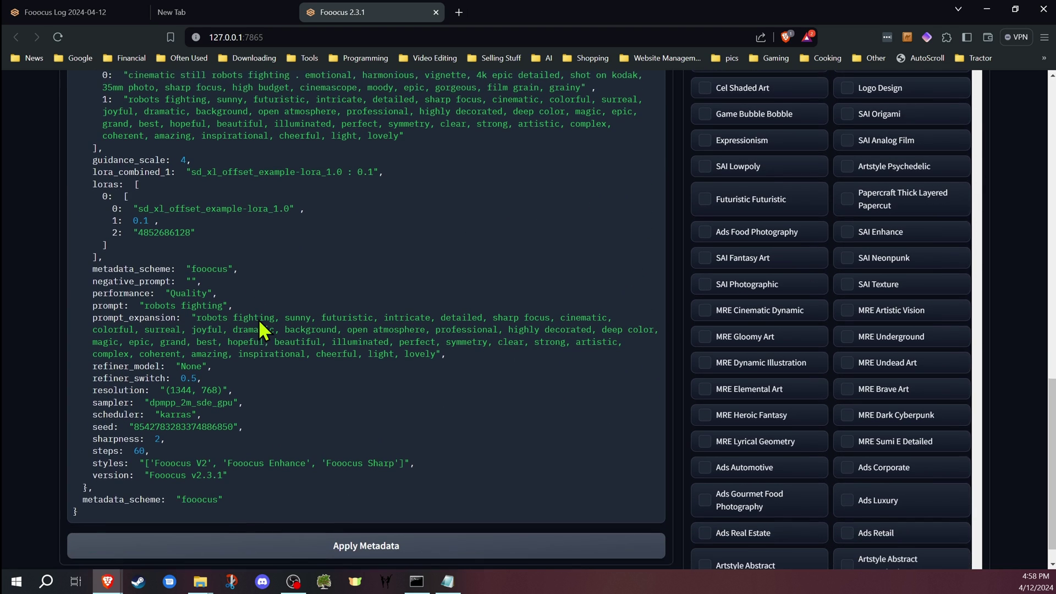
pyautogui.scroll(-1, 258, 330)
pyautogui.moveTo(150, 441); pyautogui.dragTo(405, 441)
pyautogui.scroll(1, 248, 413)
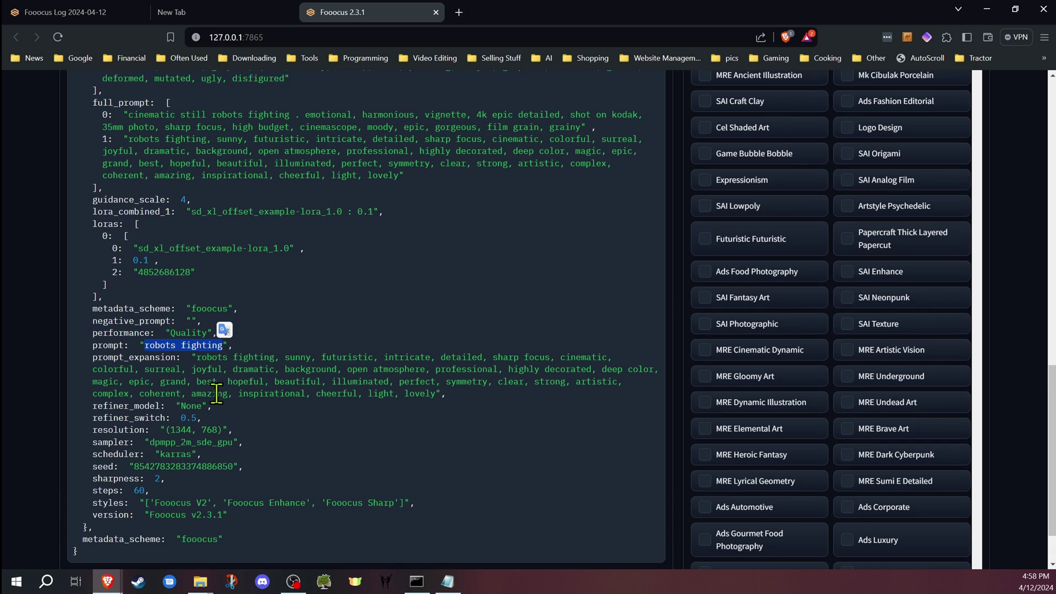
# Review the prompt expansion, negative prompts and 'robots fighting' prompt in the metadata
pyautogui.click(263, 396)
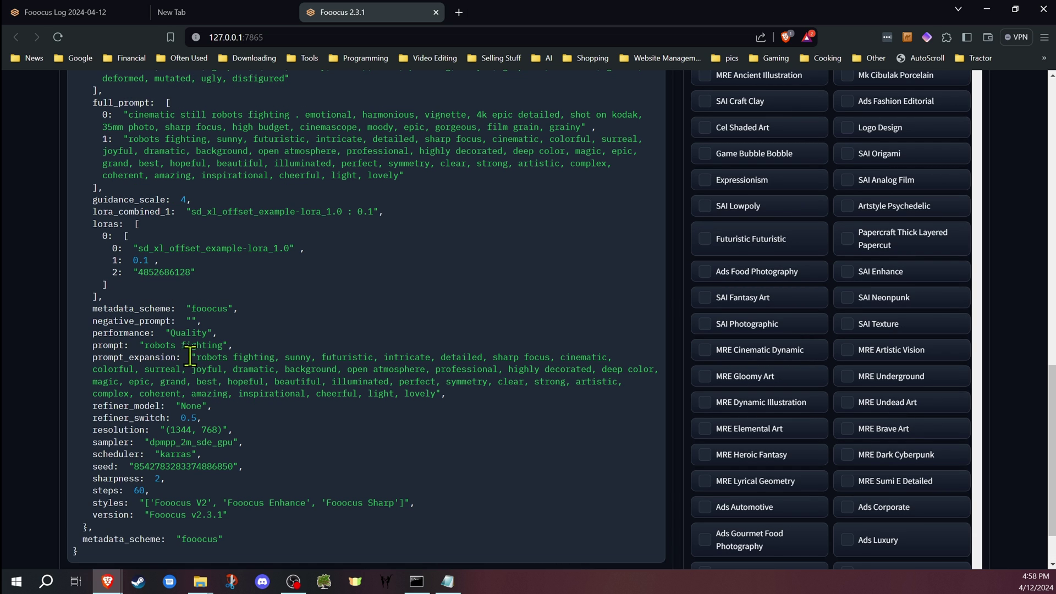
pyautogui.moveTo(197, 357); pyautogui.dragTo(441, 393)
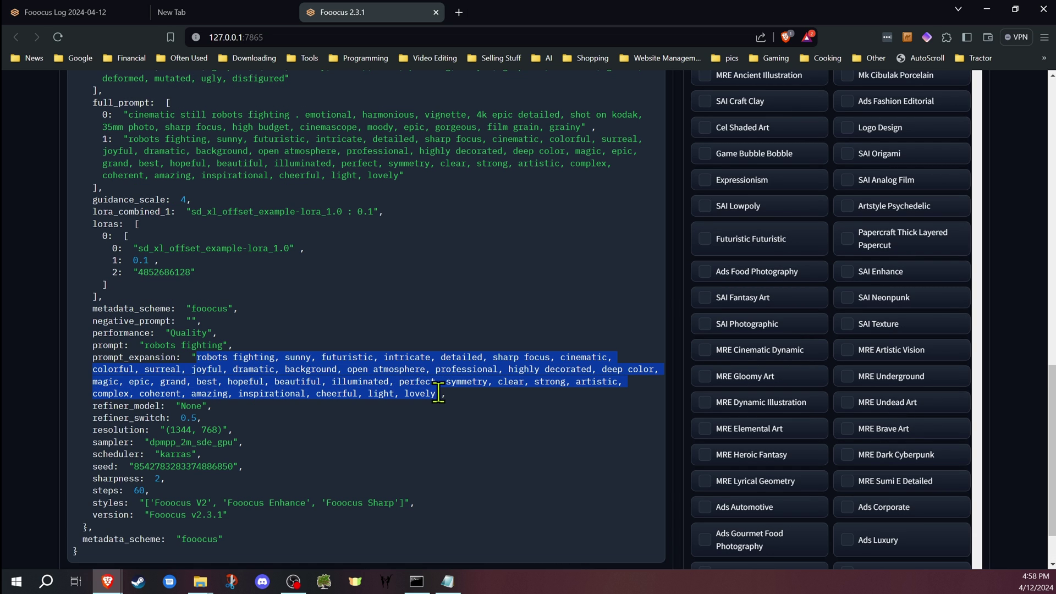
pyautogui.scroll(3, 429, 237)
pyautogui.scroll(1, 329, 236)
pyautogui.scroll(1, 301, 239)
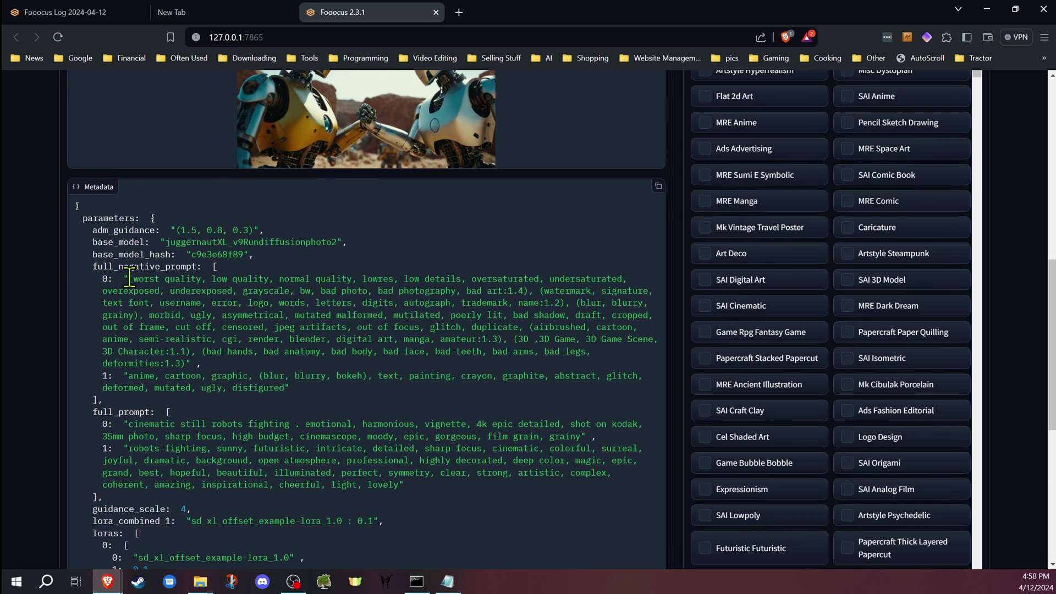
pyautogui.moveTo(127, 278); pyautogui.dragTo(193, 363)
pyautogui.moveTo(125, 376)
pyautogui.mouseDown()
pyautogui.moveTo(273, 410)
pyautogui.moveTo(294, 378)
pyautogui.mouseUp()
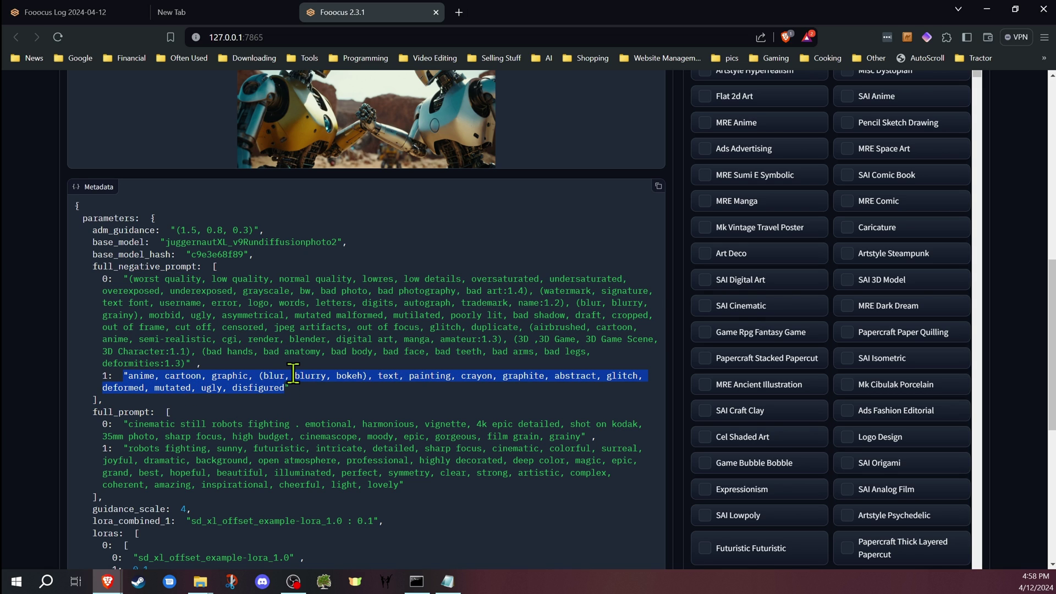
pyautogui.scroll(-1, 294, 378)
pyautogui.click(126, 361)
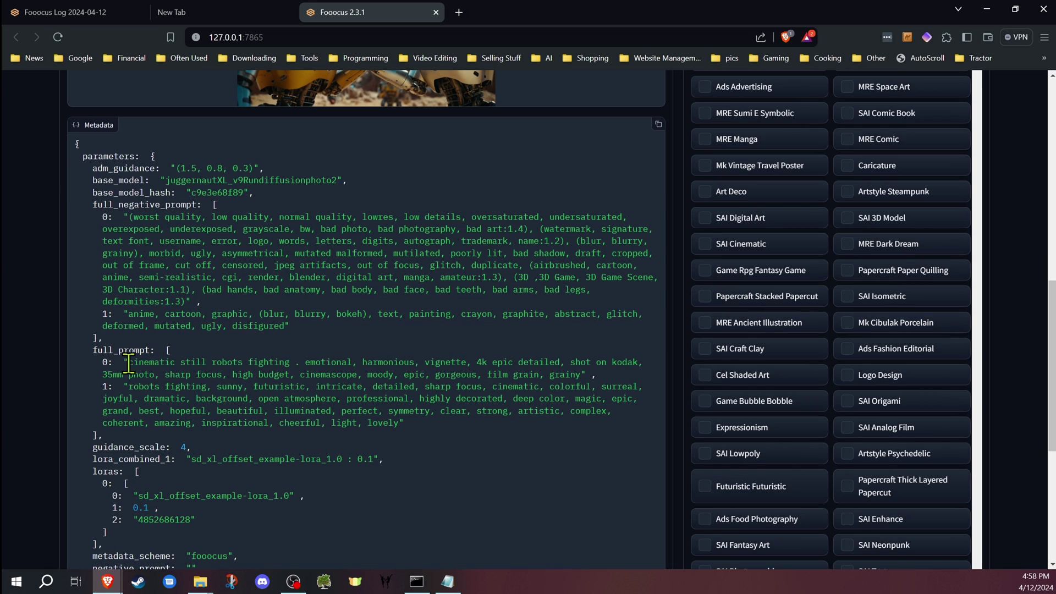
pyautogui.moveTo(127, 361); pyautogui.dragTo(292, 363)
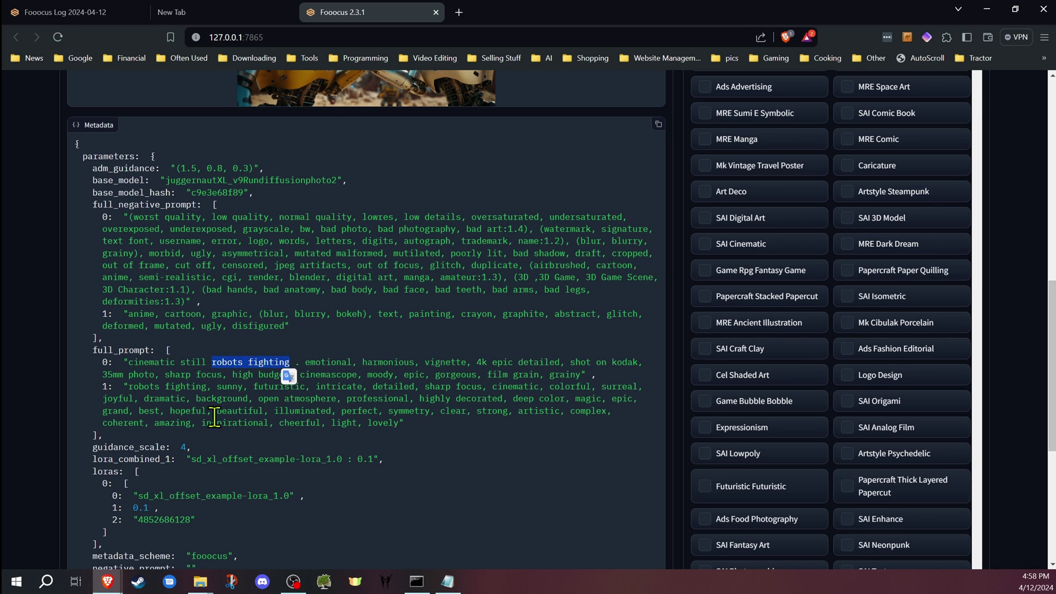
pyautogui.click(355, 371)
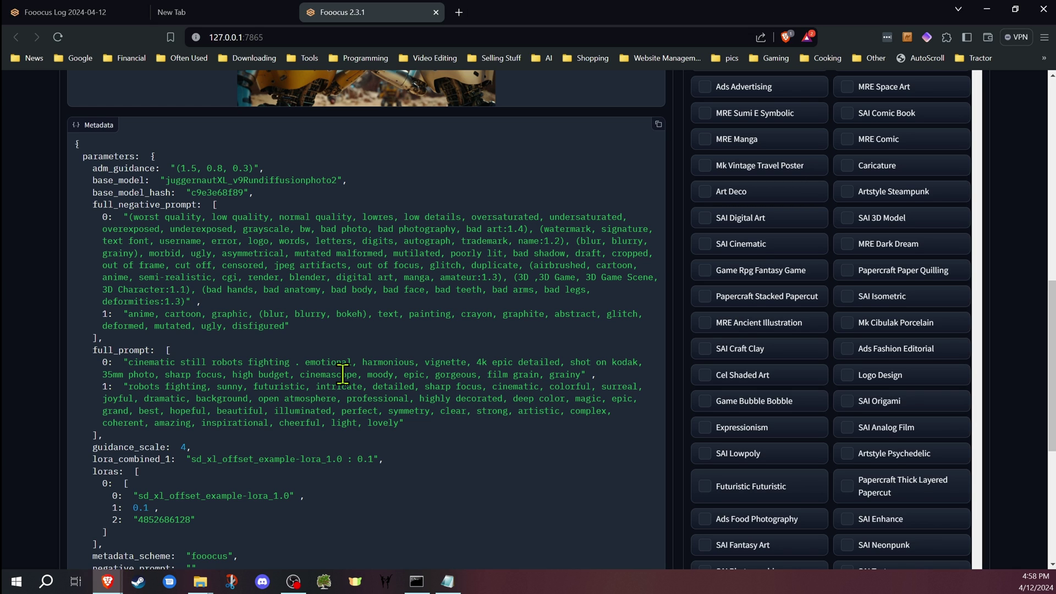
pyautogui.scroll(5, 417, 319)
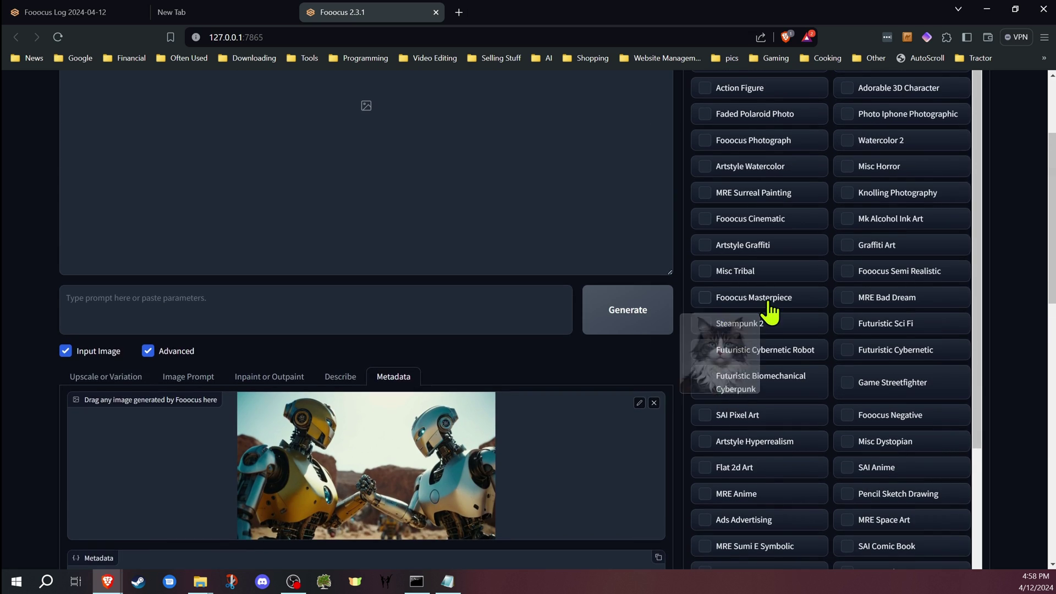
pyautogui.scroll(5, 775, 297)
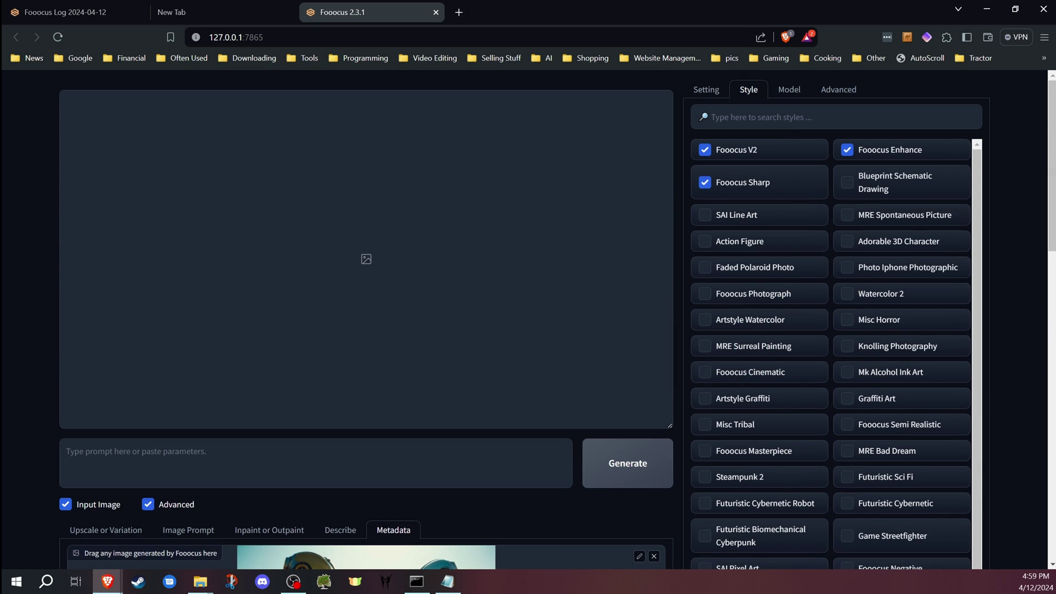
pyautogui.click(200, 582)
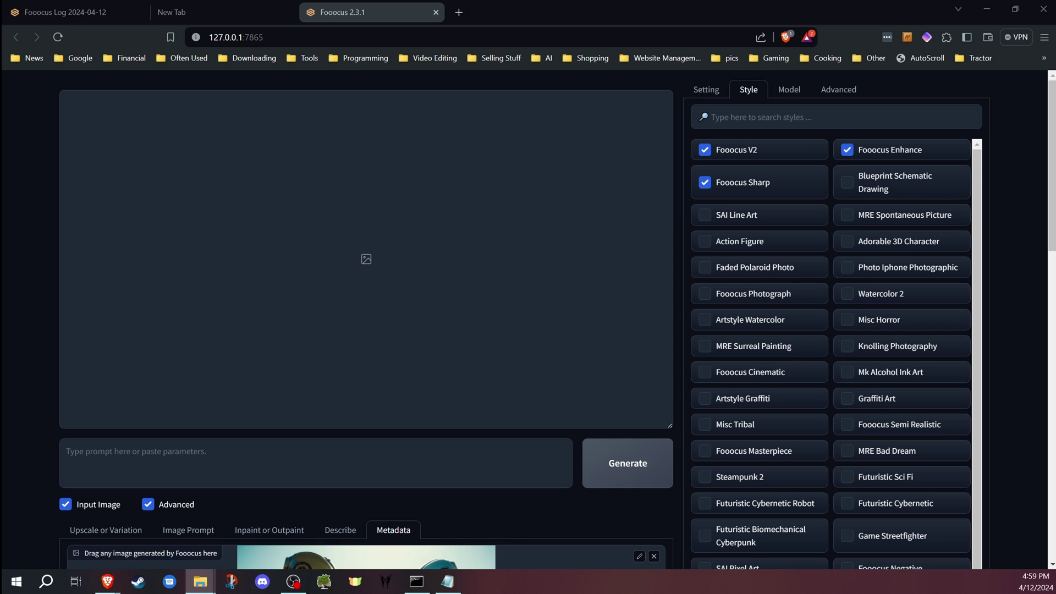
# Duplicate sdxl_styles_fooocus.json inside the Fooocus sdxl_styles folder
pyautogui.click(200, 582)
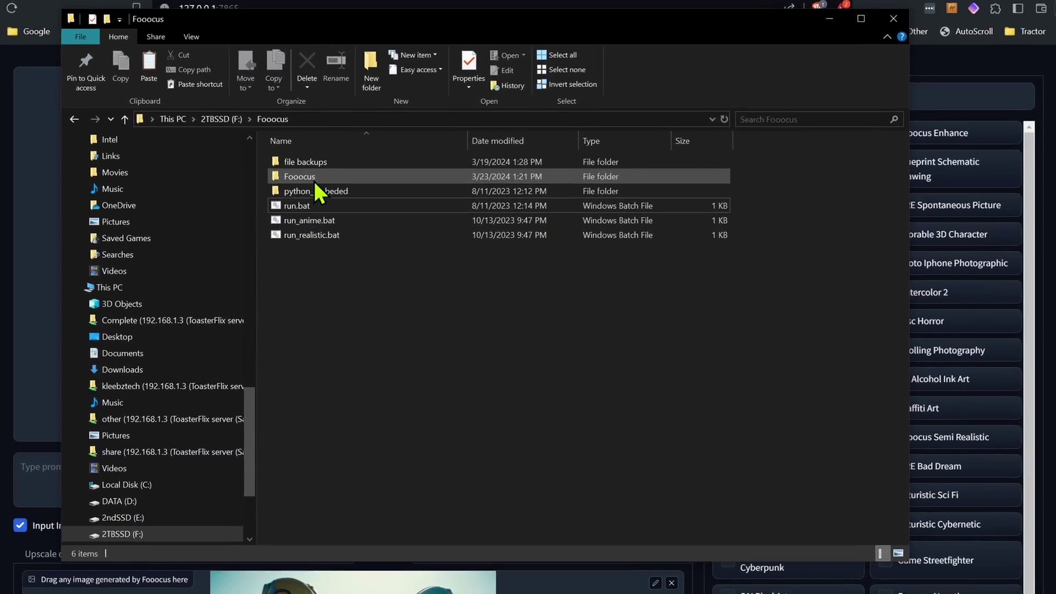
pyautogui.doubleClick(318, 190)
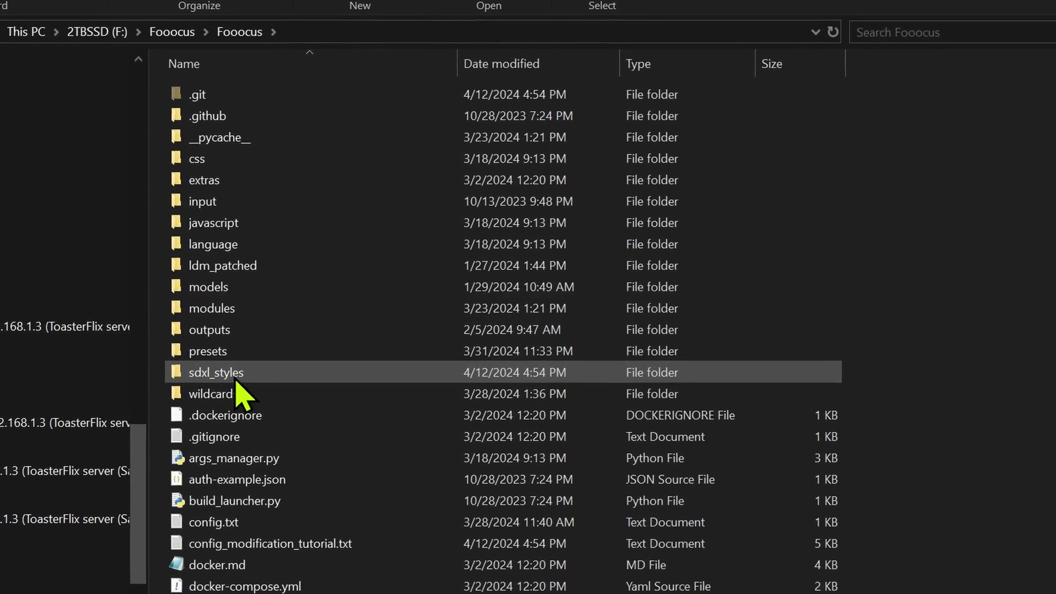
pyautogui.doubleClick(238, 367)
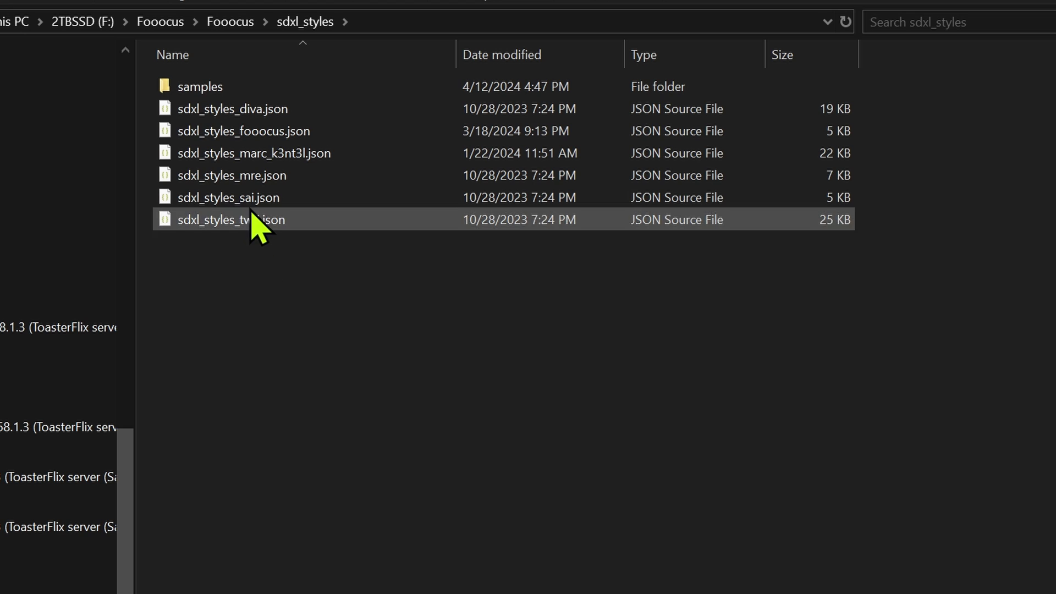
pyautogui.click(264, 132)
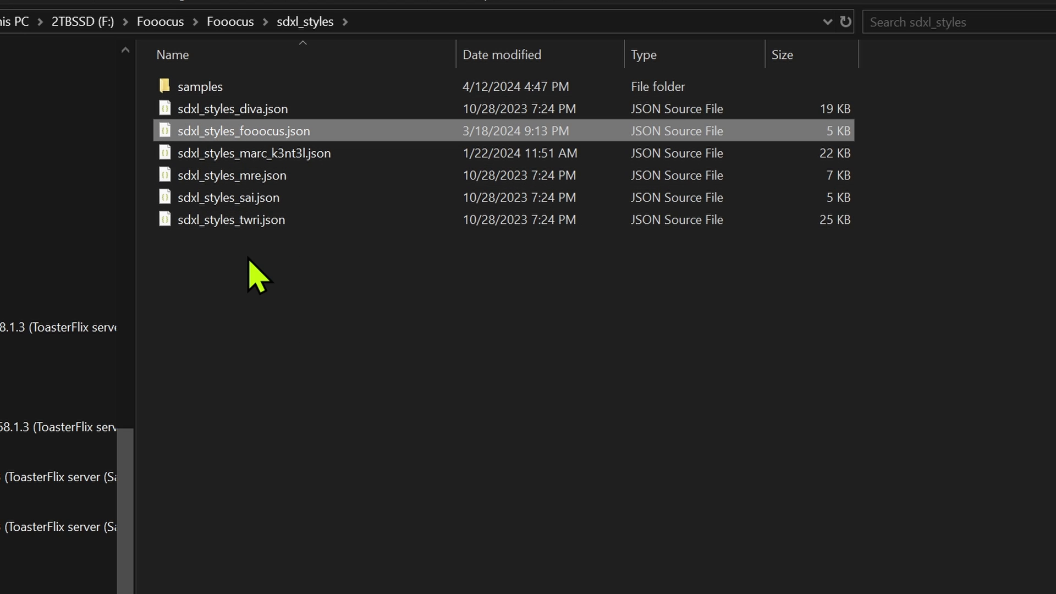
pyautogui.rightClick(287, 140)
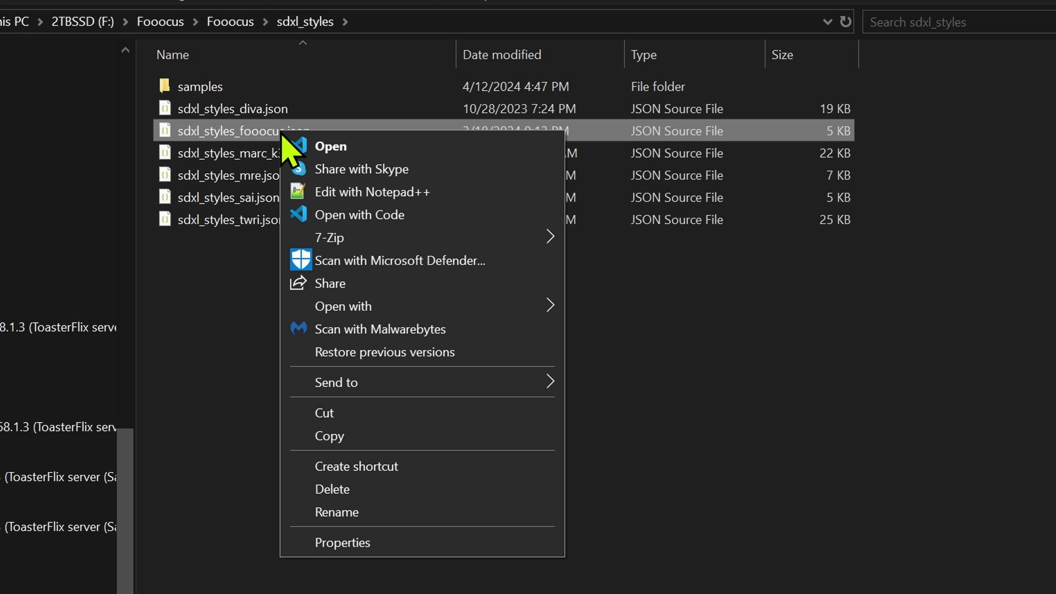
pyautogui.click(356, 437)
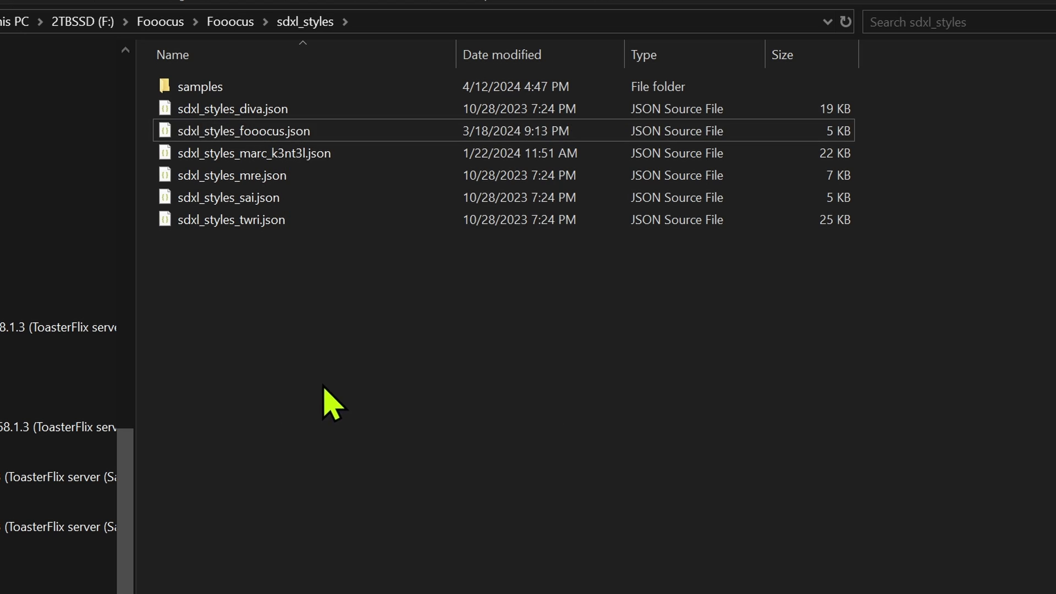
pyautogui.rightClick(322, 401)
pyautogui.click(341, 452)
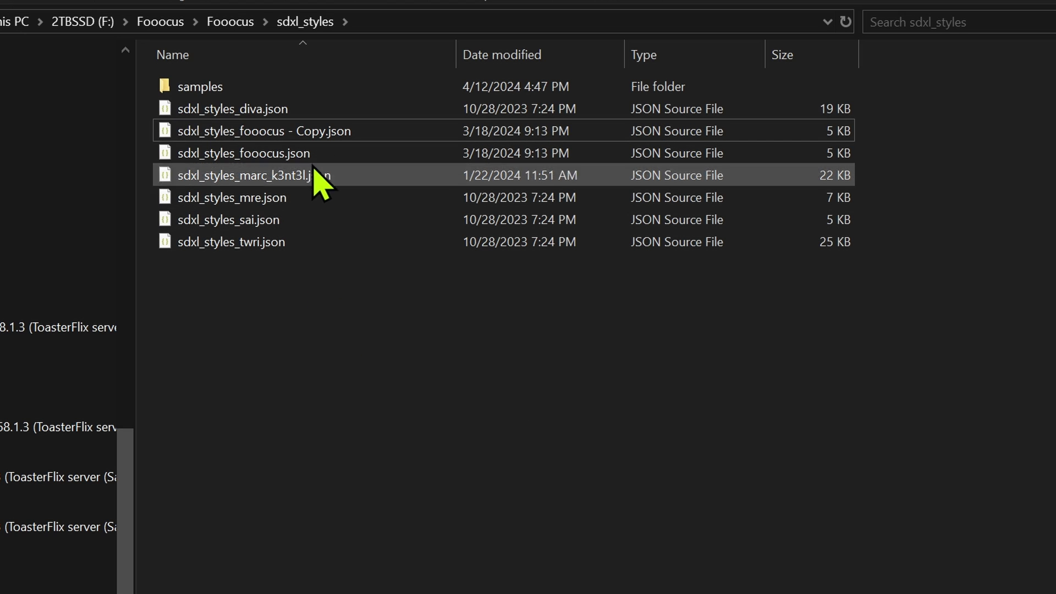
# Rename the copy to custom_styles.json and open it in Notepad++
pyautogui.rightClick(285, 130)
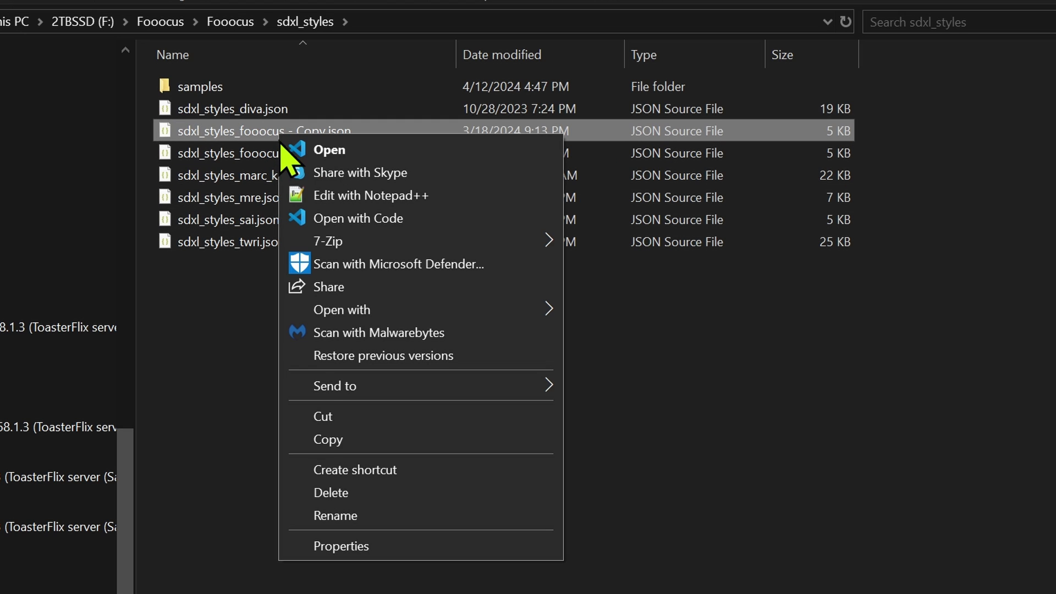
pyautogui.click(376, 518)
pyautogui.write('custom')
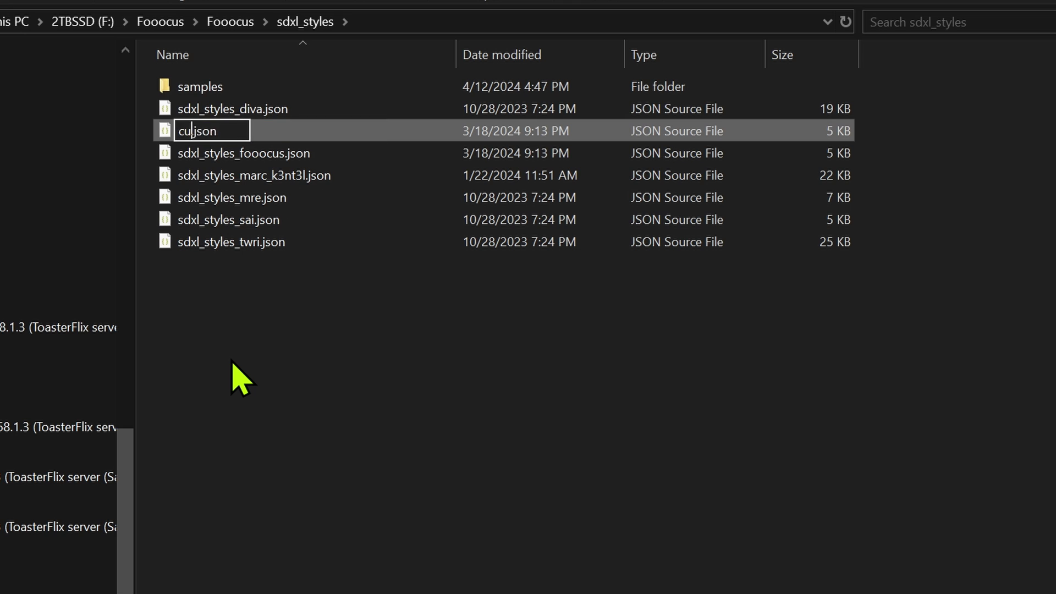
pyautogui.write('_styles')
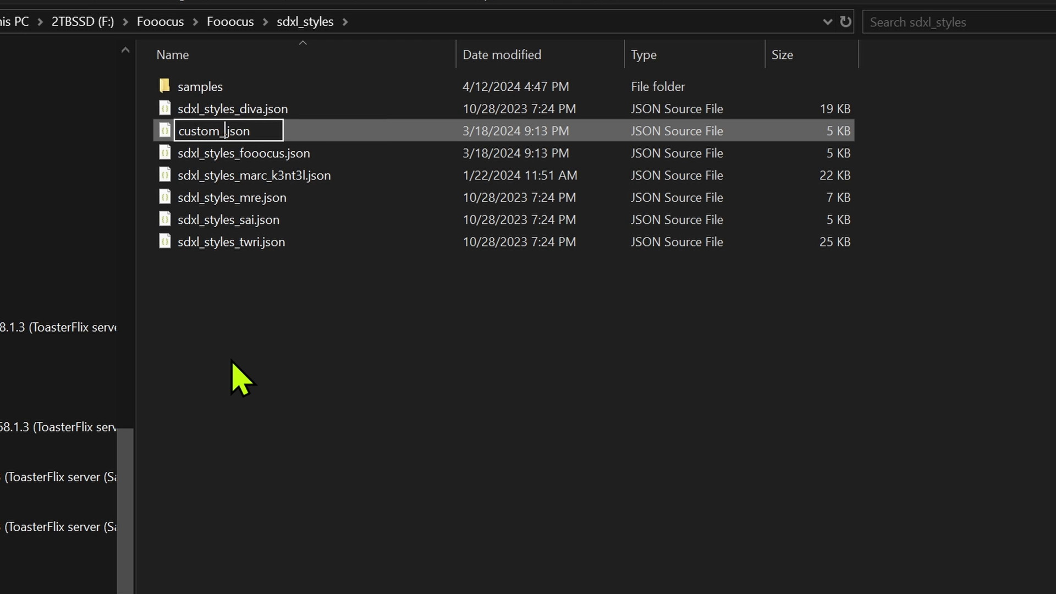
pyautogui.write('styles.')
pyautogui.press('Return')
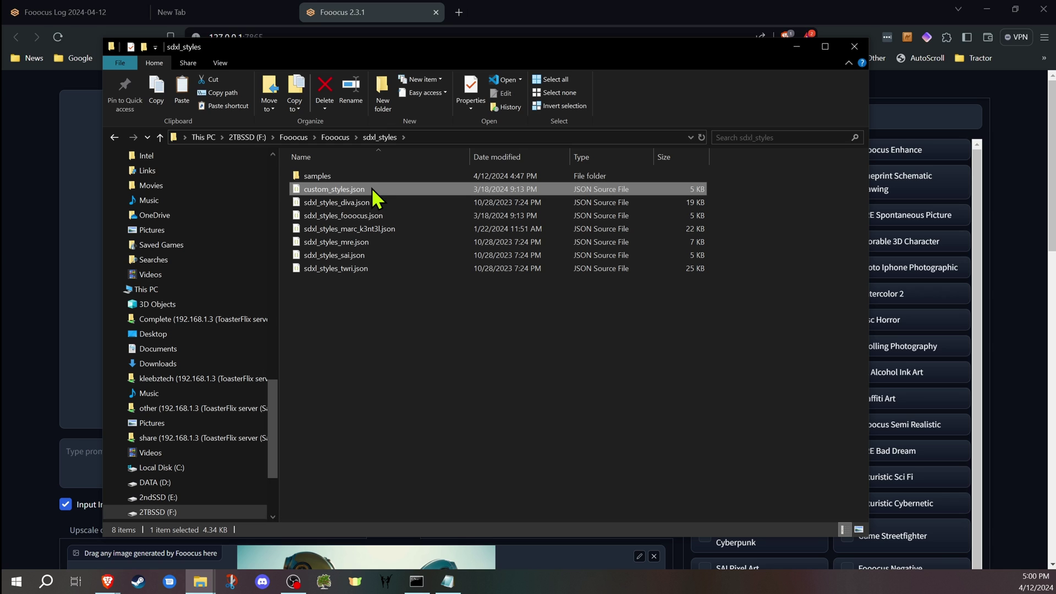
pyautogui.rightClick(347, 189)
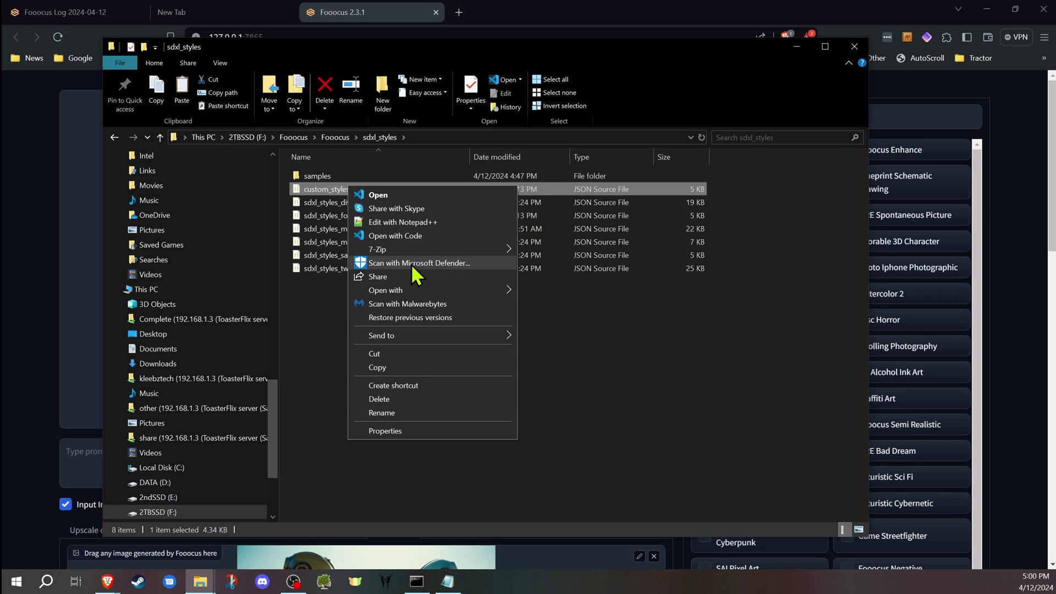
pyautogui.click(415, 221)
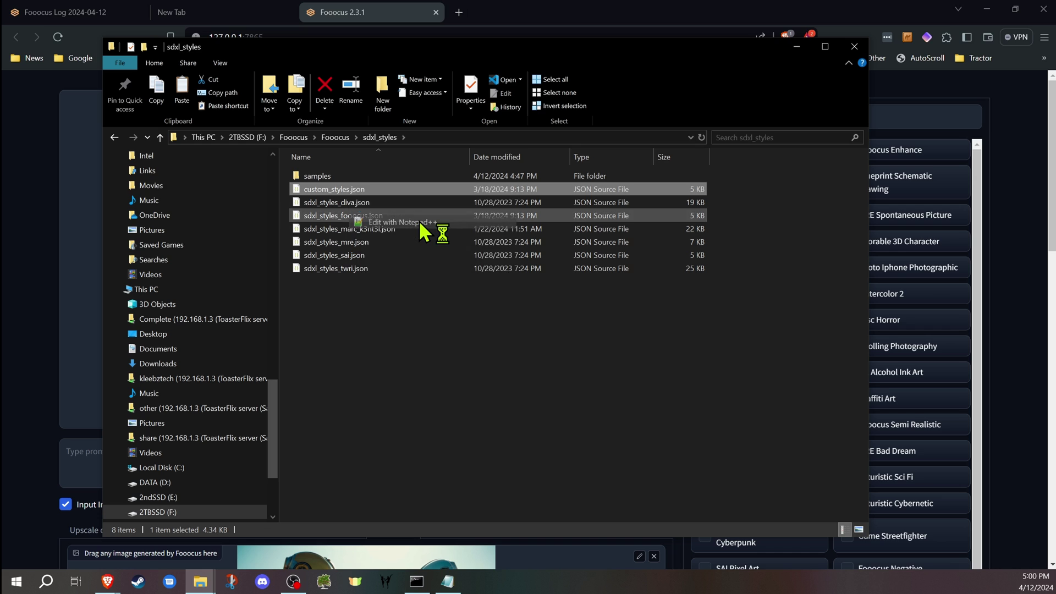
# Move the editor up and strip the Enhance and Semi Realistic blocks, keeping Fooocus Sharp
pyautogui.moveTo(549, 149); pyautogui.dragTo(481, 43)
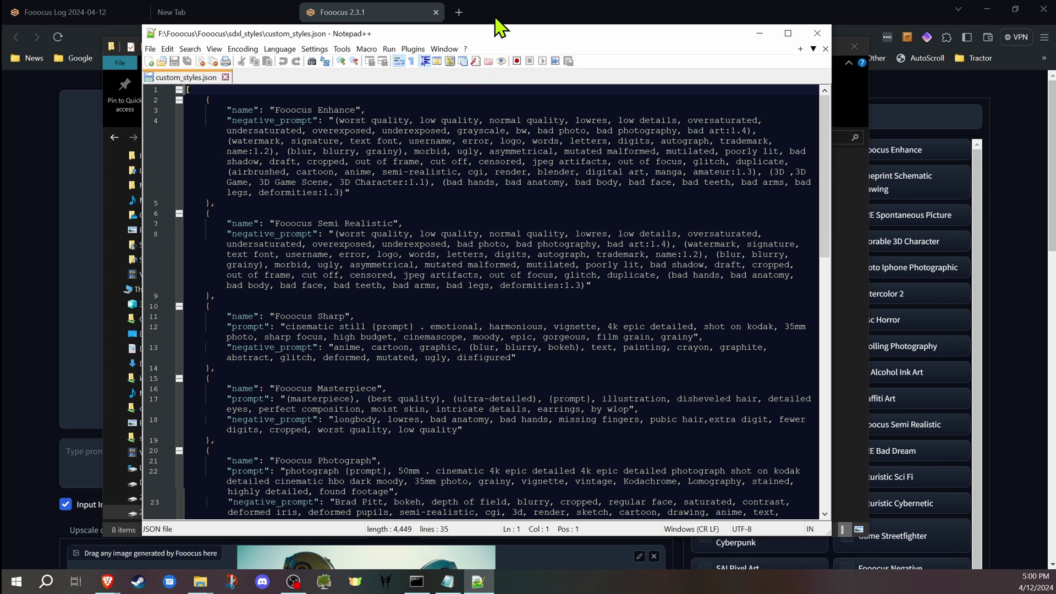
pyautogui.moveTo(503, 36); pyautogui.dragTo(550, 30)
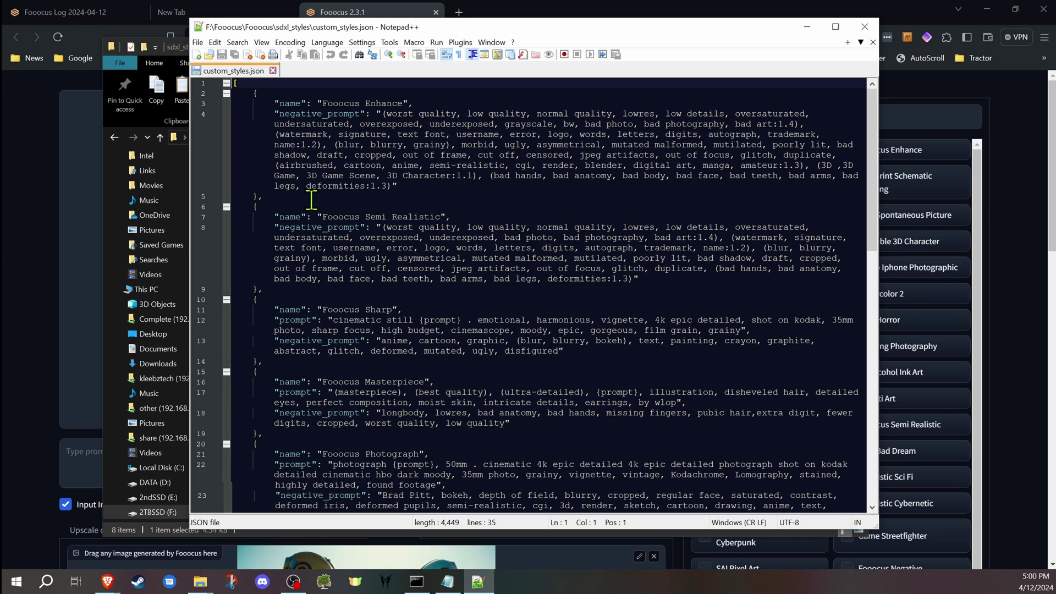
pyautogui.scroll(-5, 313, 199)
pyautogui.scroll(-5, 305, 166)
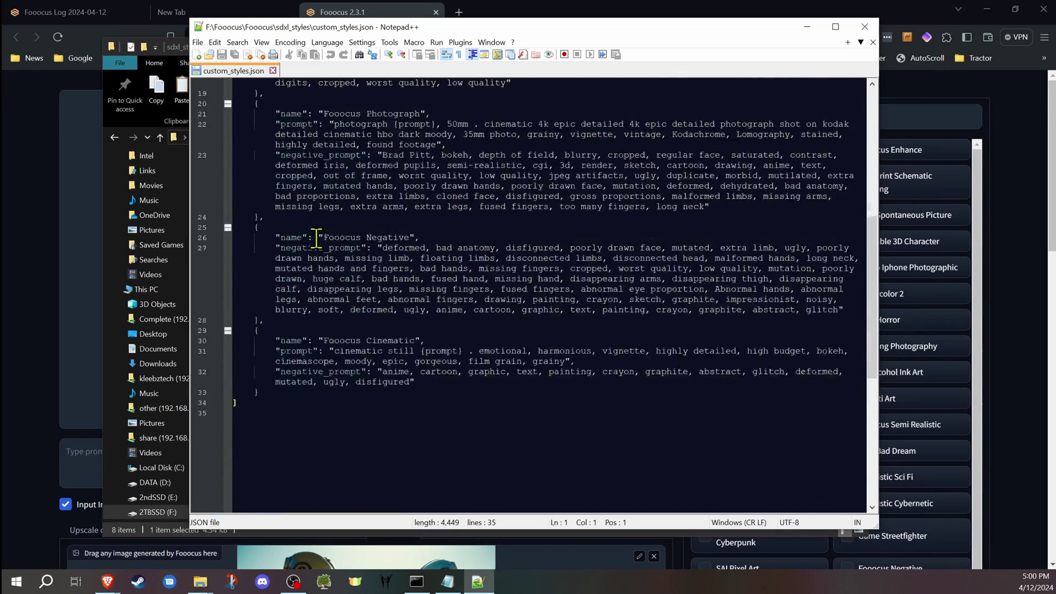
pyautogui.scroll(5, 295, 150)
pyautogui.scroll(5, 295, 149)
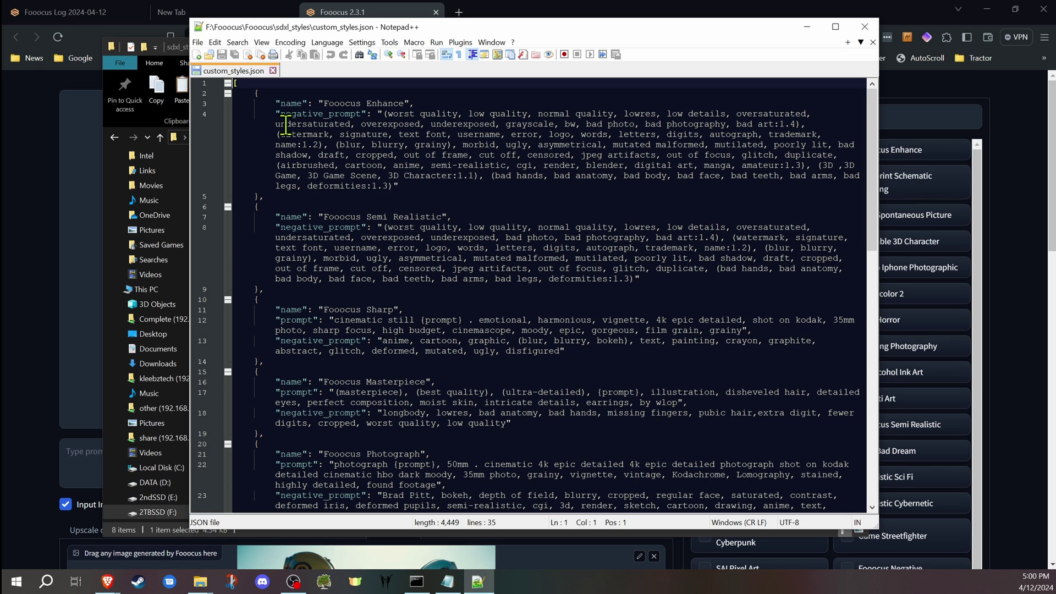
pyautogui.moveTo(276, 103); pyautogui.dragTo(410, 103)
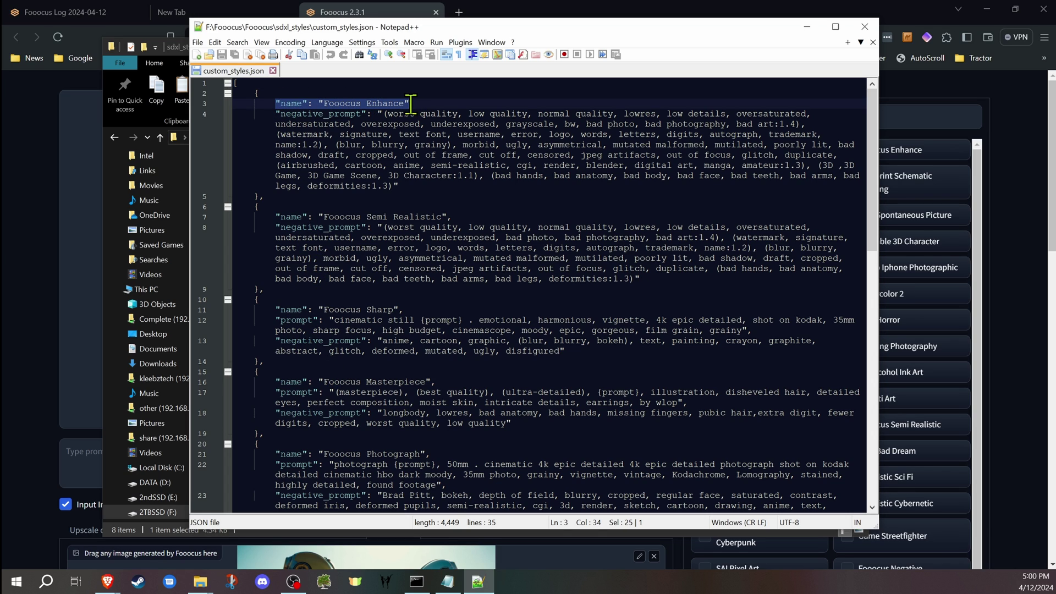
pyautogui.click(417, 103)
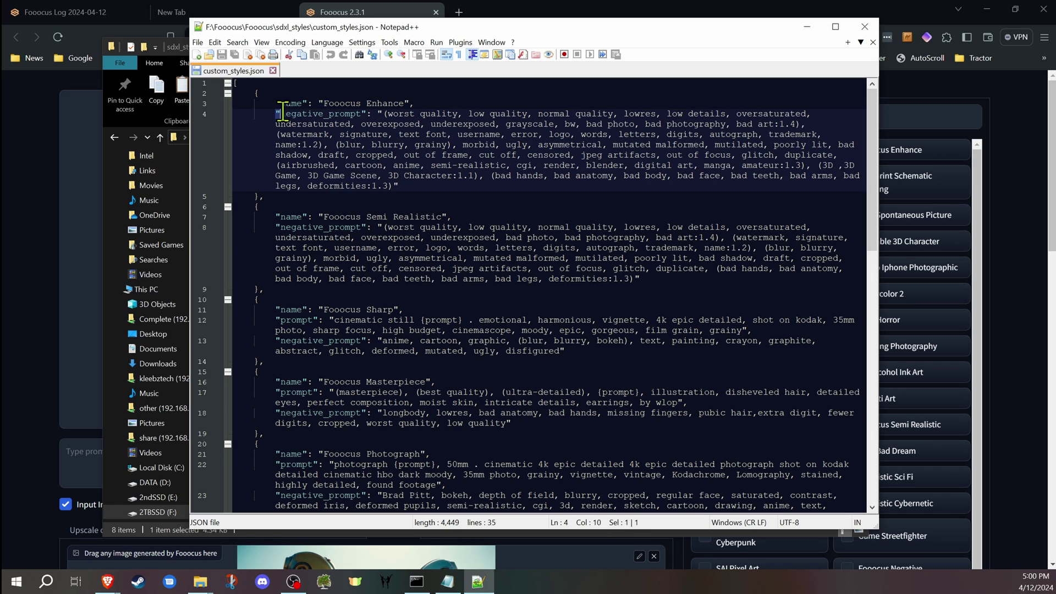
pyautogui.moveTo(277, 113)
pyautogui.mouseDown()
pyautogui.moveTo(368, 114)
pyautogui.moveTo(400, 158)
pyautogui.mouseUp()
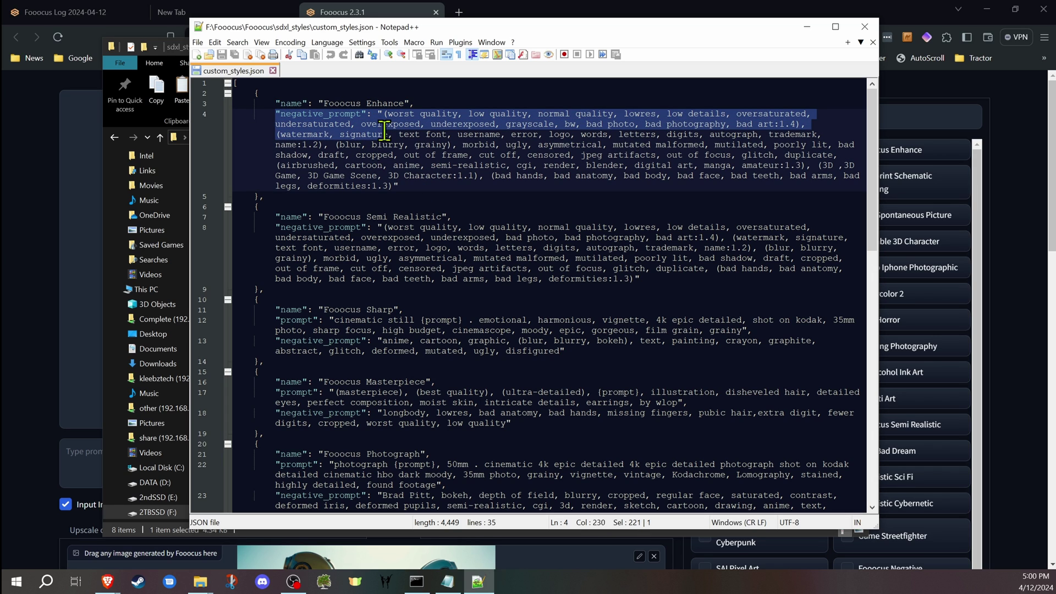
pyautogui.click(346, 113)
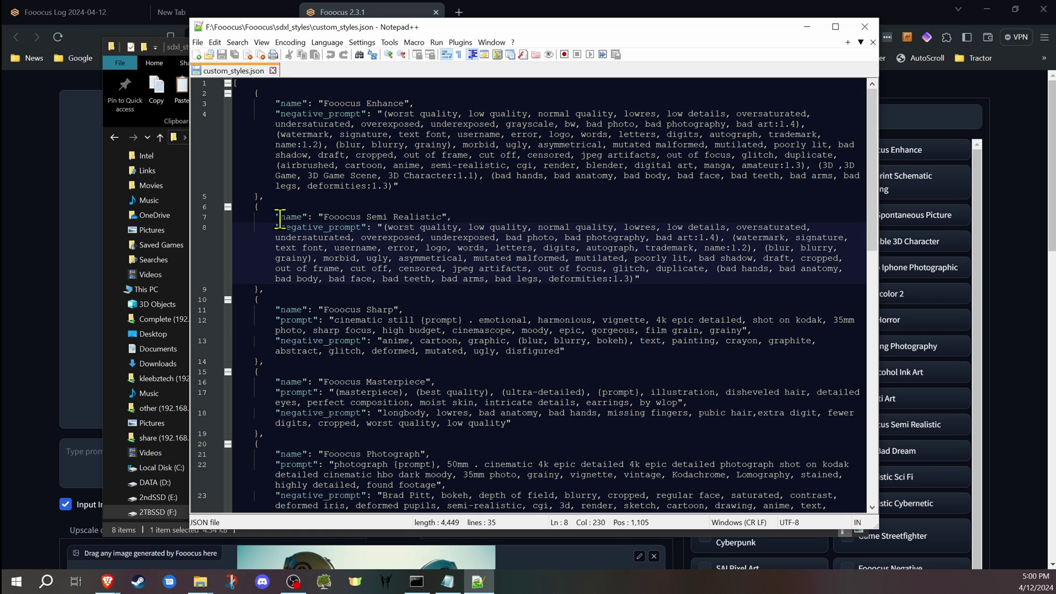
pyautogui.moveTo(276, 216); pyautogui.dragTo(427, 283)
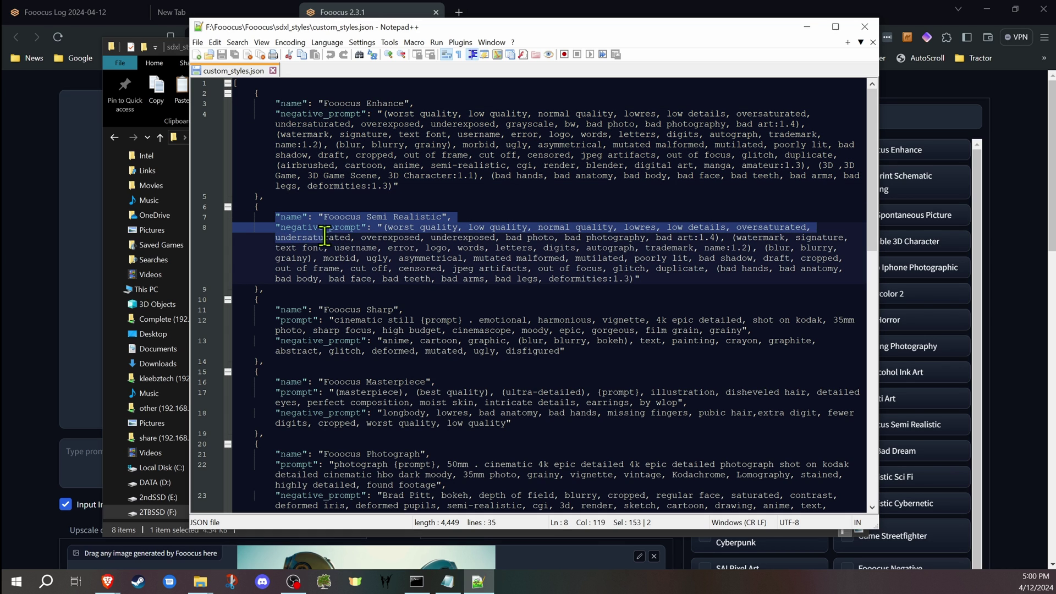
pyautogui.click(426, 273)
pyautogui.scroll(-1, 421, 265)
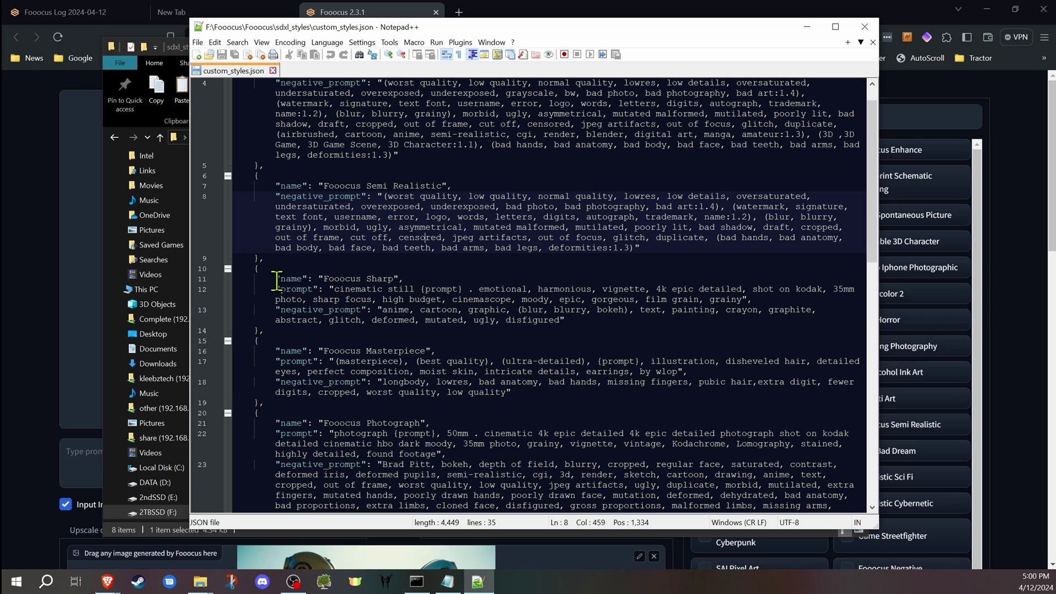
pyautogui.moveTo(275, 278)
pyautogui.mouseDown()
pyautogui.moveTo(346, 301)
pyautogui.moveTo(612, 323)
pyautogui.mouseUp()
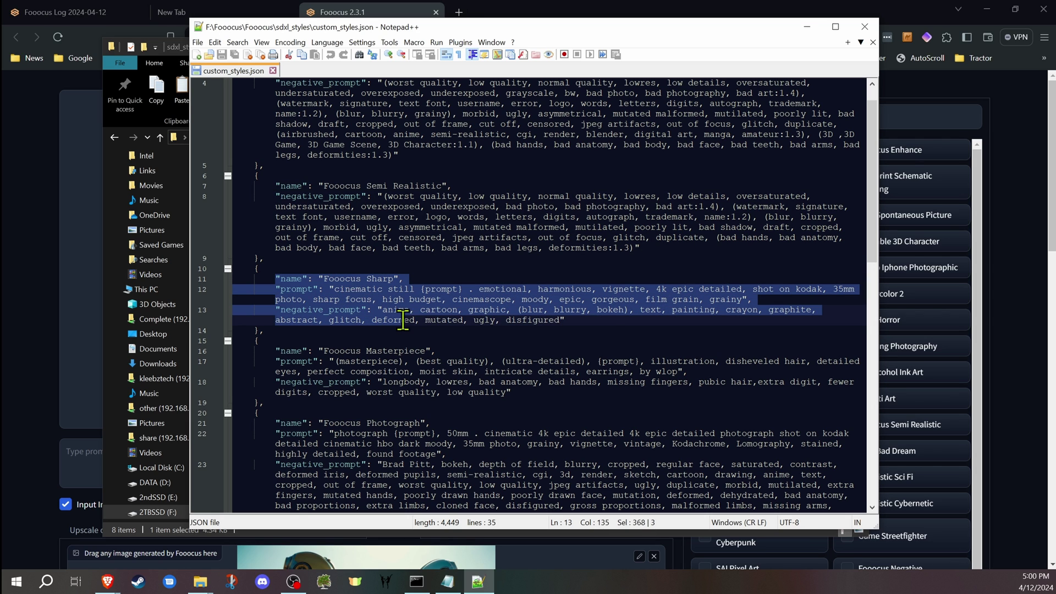
pyautogui.scroll(-1, 445, 311)
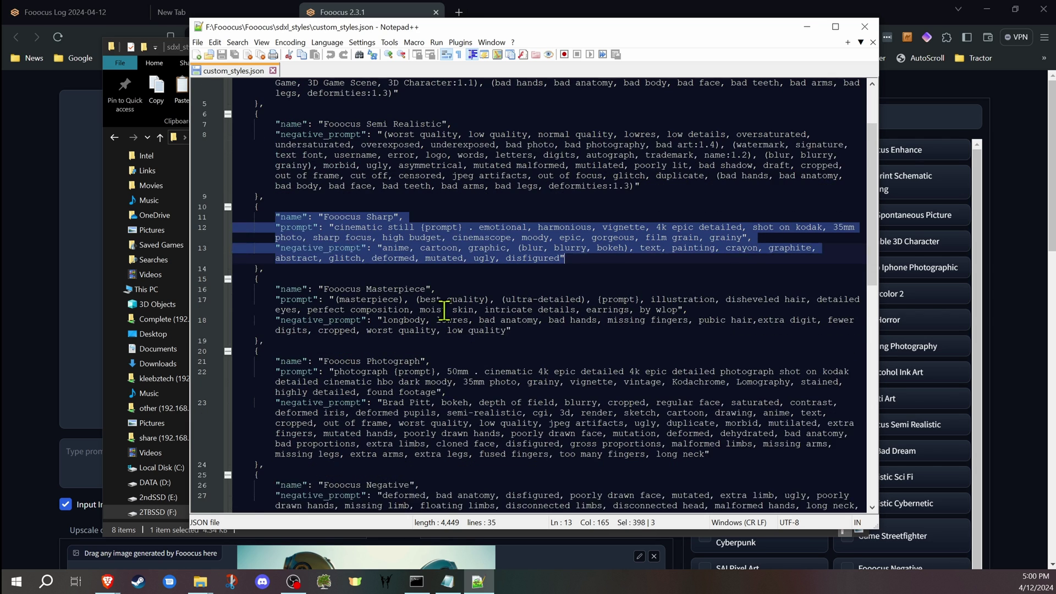
pyautogui.scroll(-1, 441, 305)
pyautogui.scroll(-2, 437, 306)
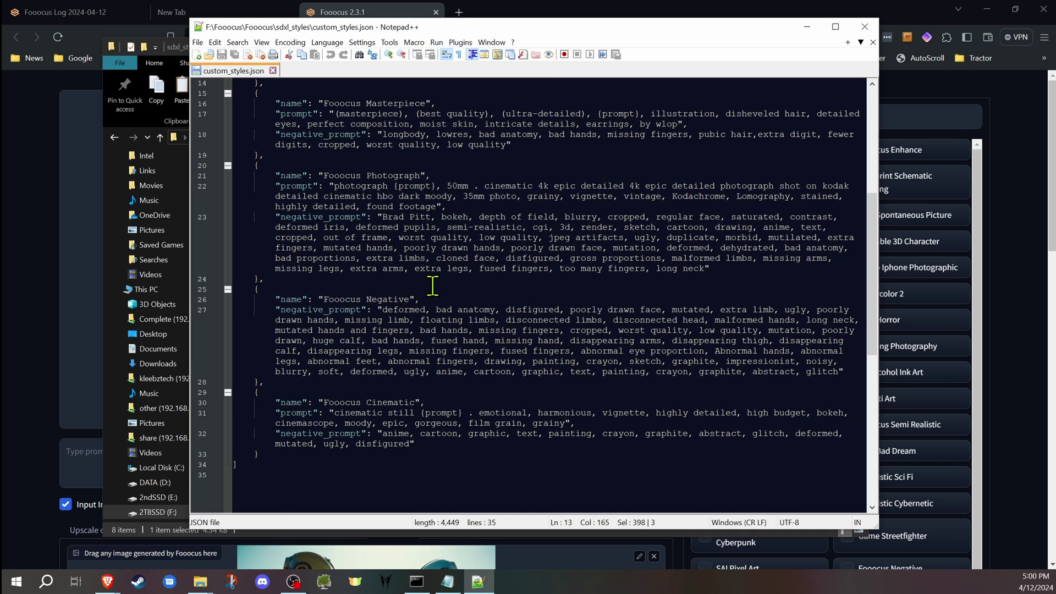
pyautogui.scroll(3, 433, 285)
pyautogui.scroll(1, 434, 285)
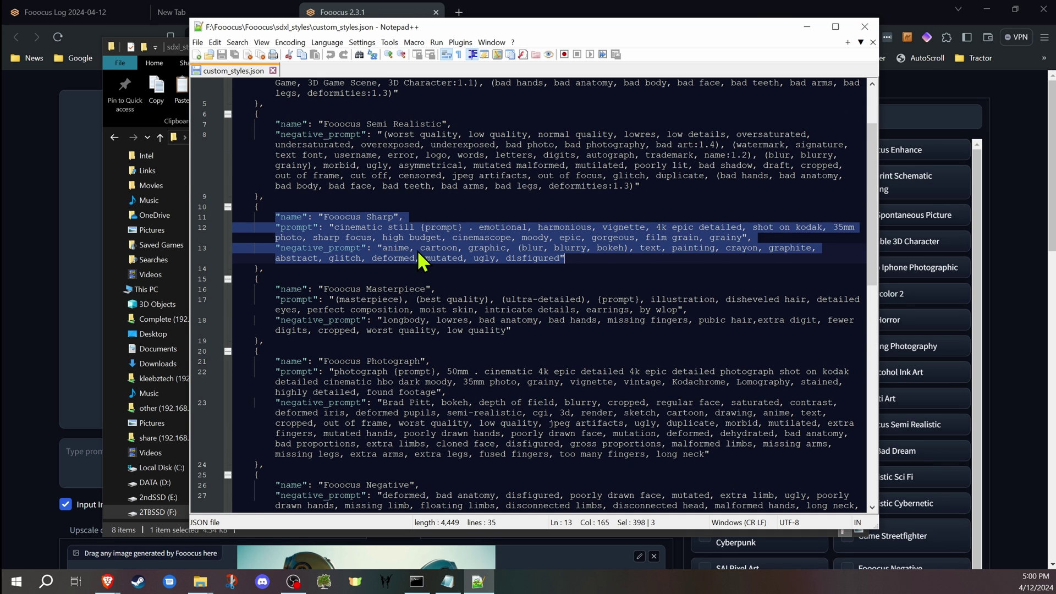
pyautogui.scroll(2, 420, 261)
pyautogui.click(403, 280)
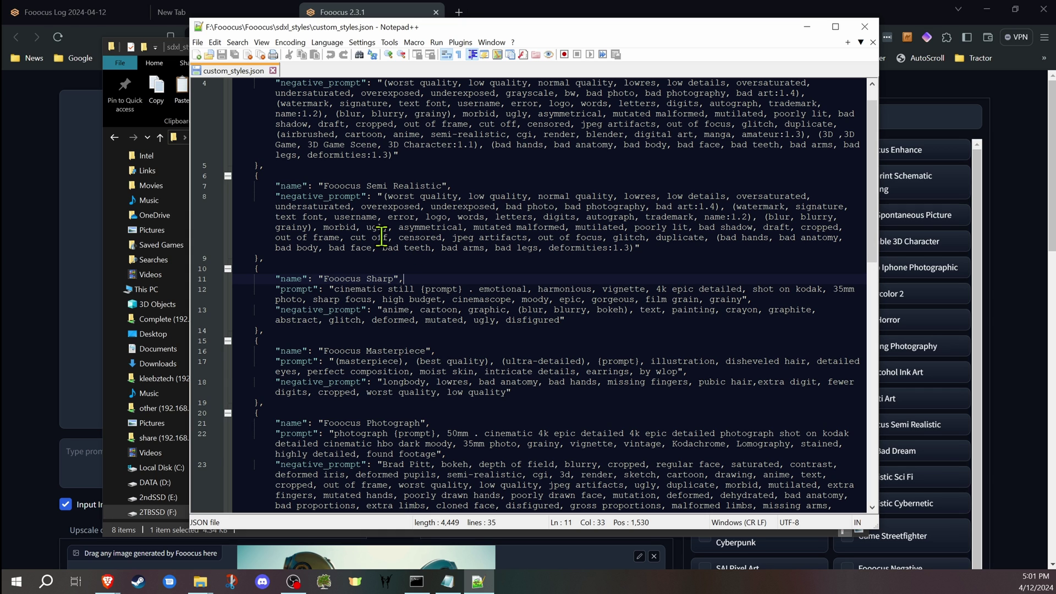
pyautogui.scroll(-3, 375, 198)
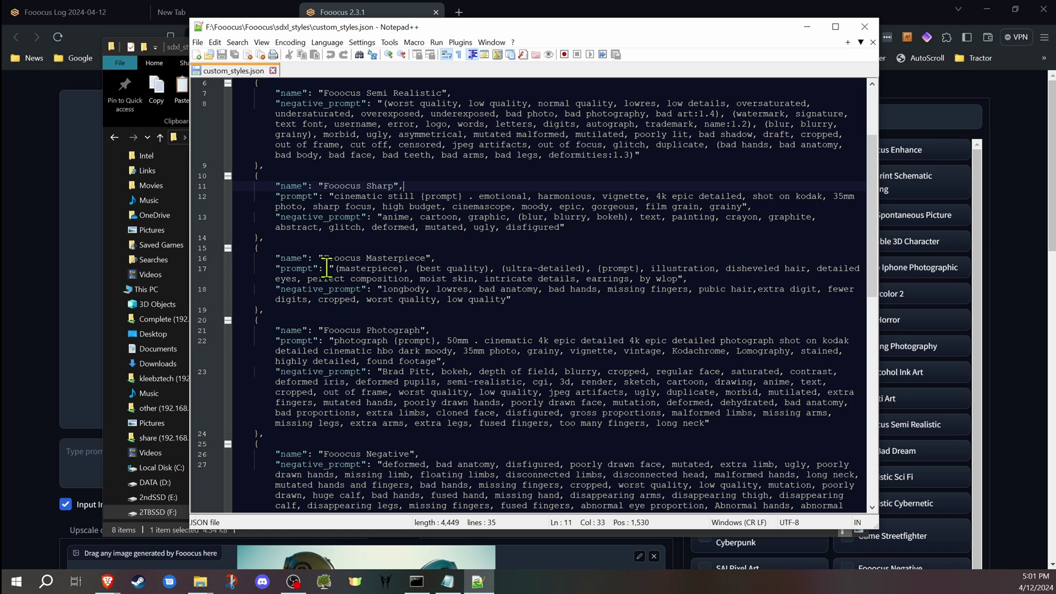
pyautogui.moveTo(255, 248)
pyautogui.mouseDown()
pyautogui.moveTo(258, 288)
pyautogui.moveTo(410, 396)
pyautogui.mouseUp()
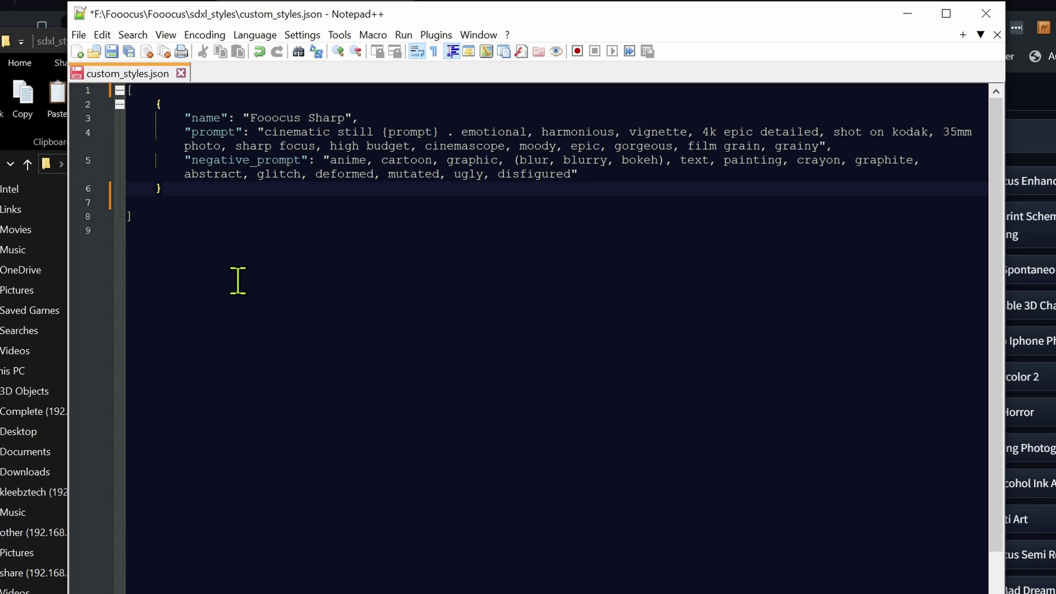
# Tidy the blank line and spaces after the Fooocus Sharp entry's closing brace
pyautogui.press('BackSpace')
pyautogui.press('Down')
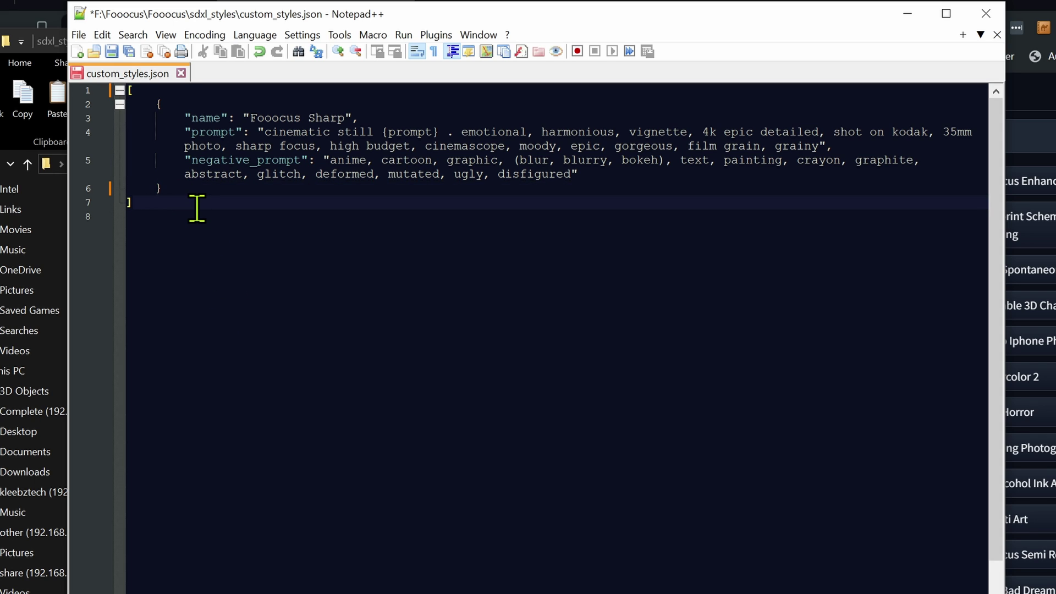
pyautogui.click(195, 189)
pyautogui.press('BackSpace')
pyautogui.press('BackSpace')
pyautogui.press('BackSpace')
pyautogui.press('BackSpace')
pyautogui.hotkey('alt', 'Tab')
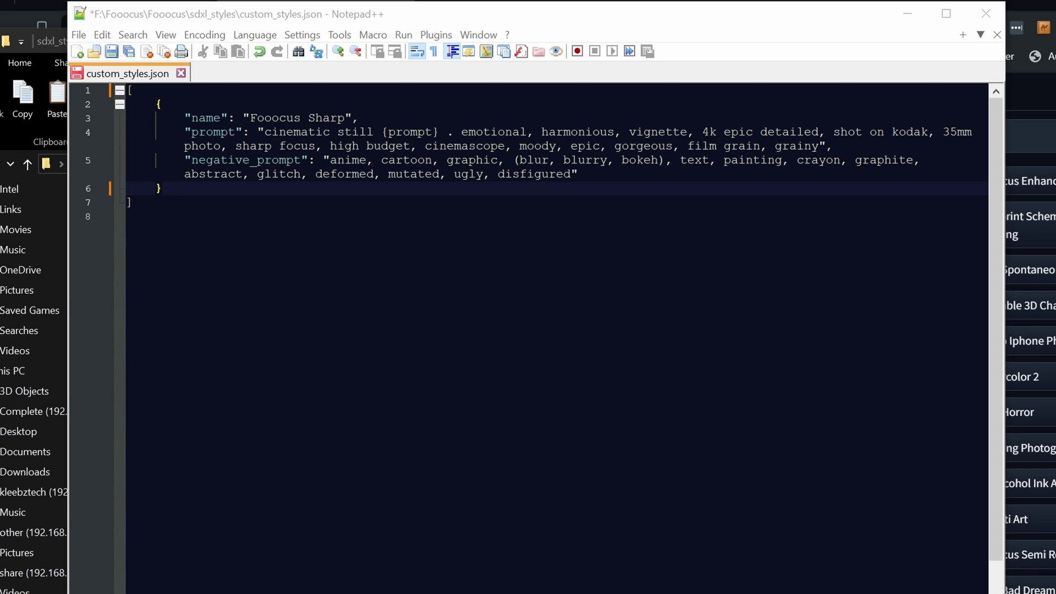
pyautogui.click(354, 132)
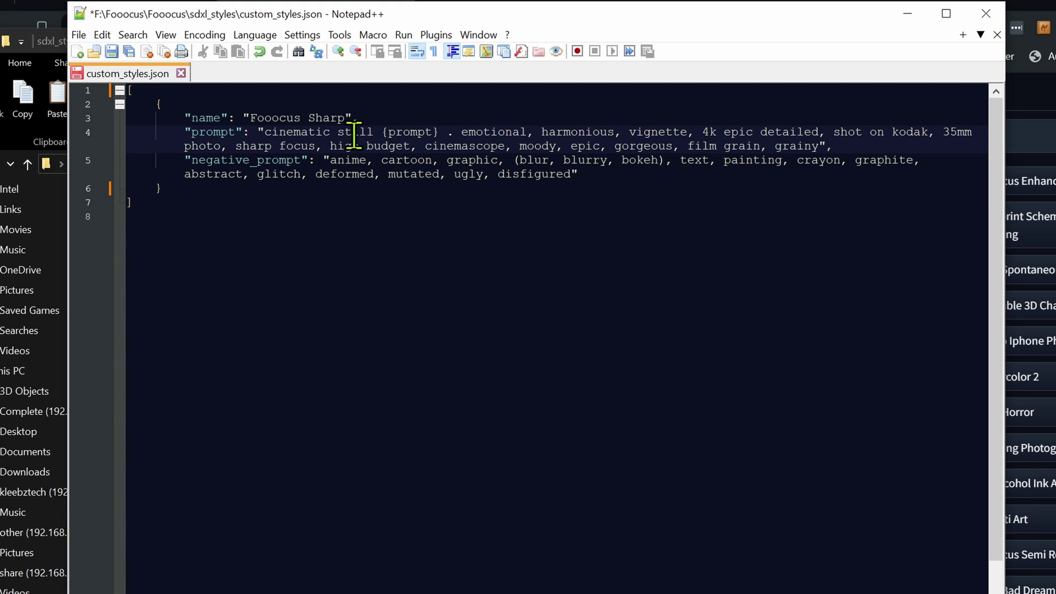
pyautogui.hotkey('ctrl', 'z')
# Rename 'Fooocus Sharp' to 'Custom Battlefield' and inspect the 'cinematic still {prompt}' text
pyautogui.moveTo(249, 117); pyautogui.dragTo(344, 118)
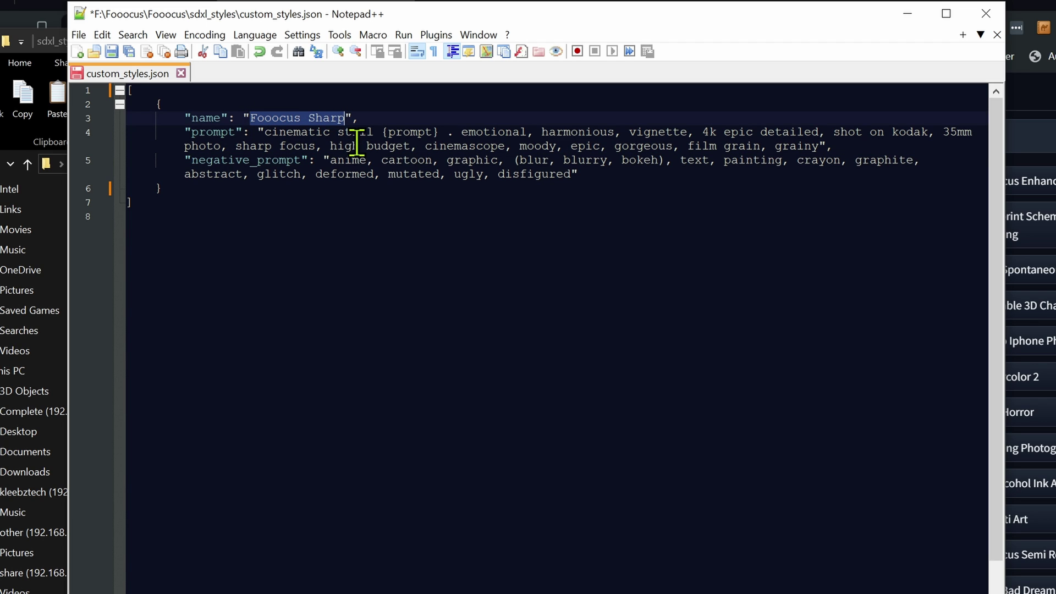
pyautogui.write('Custom Ba')
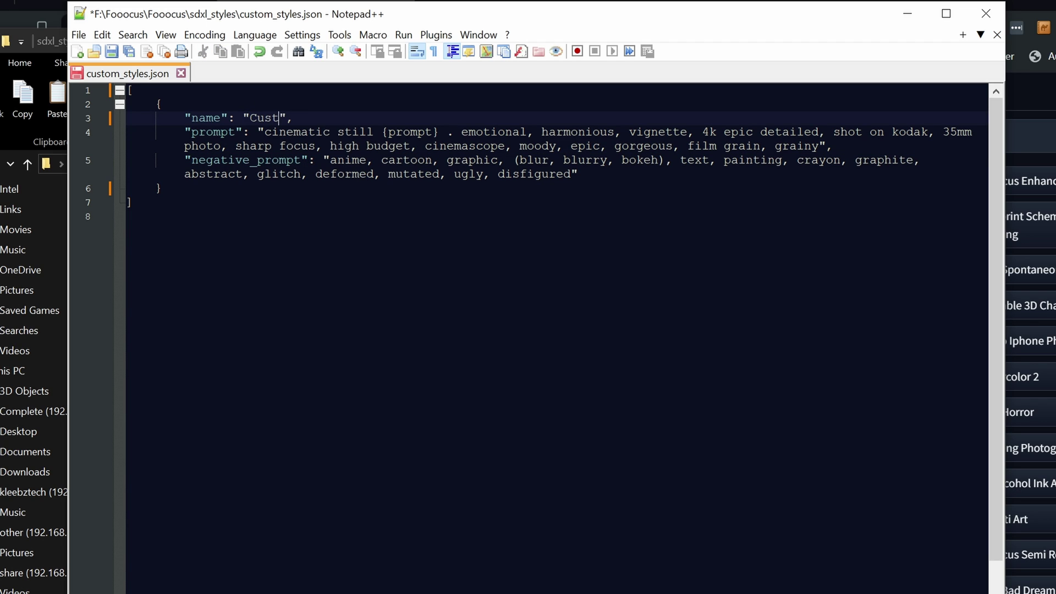
pyautogui.write('ttlefield')
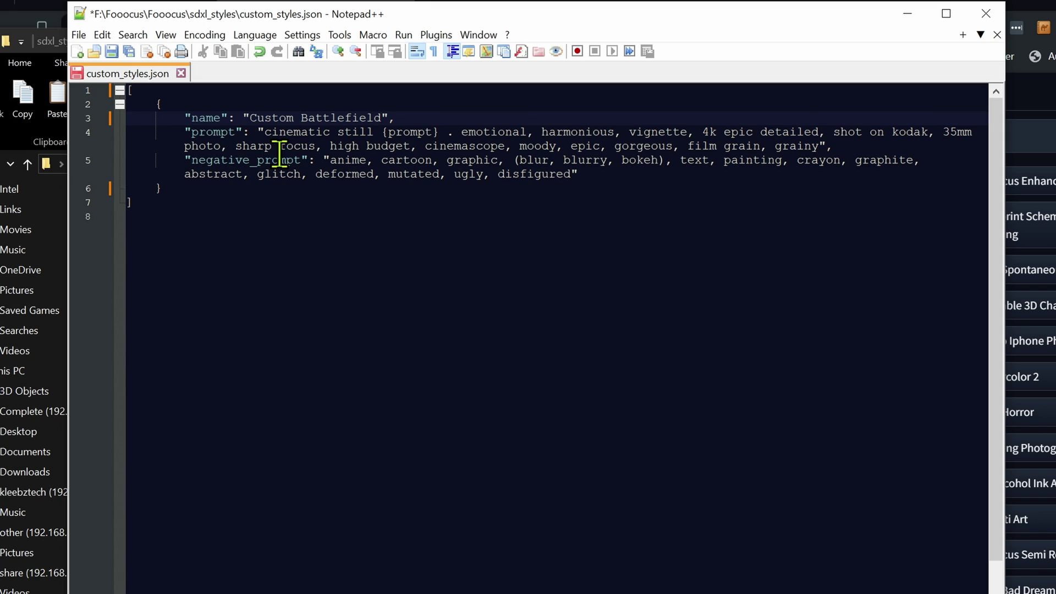
pyautogui.moveTo(264, 133); pyautogui.dragTo(364, 132)
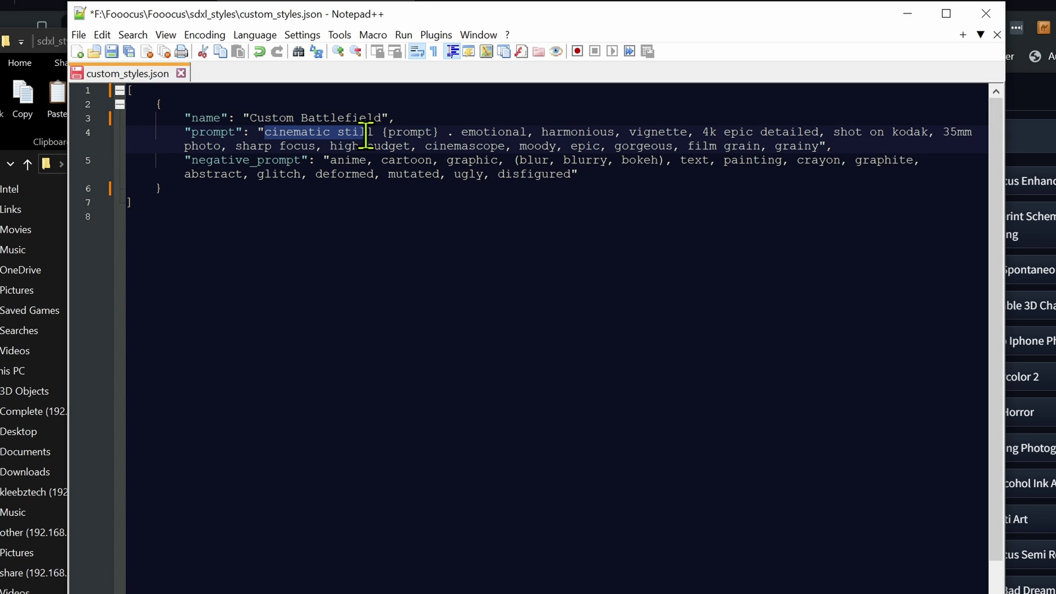
pyautogui.click(404, 132)
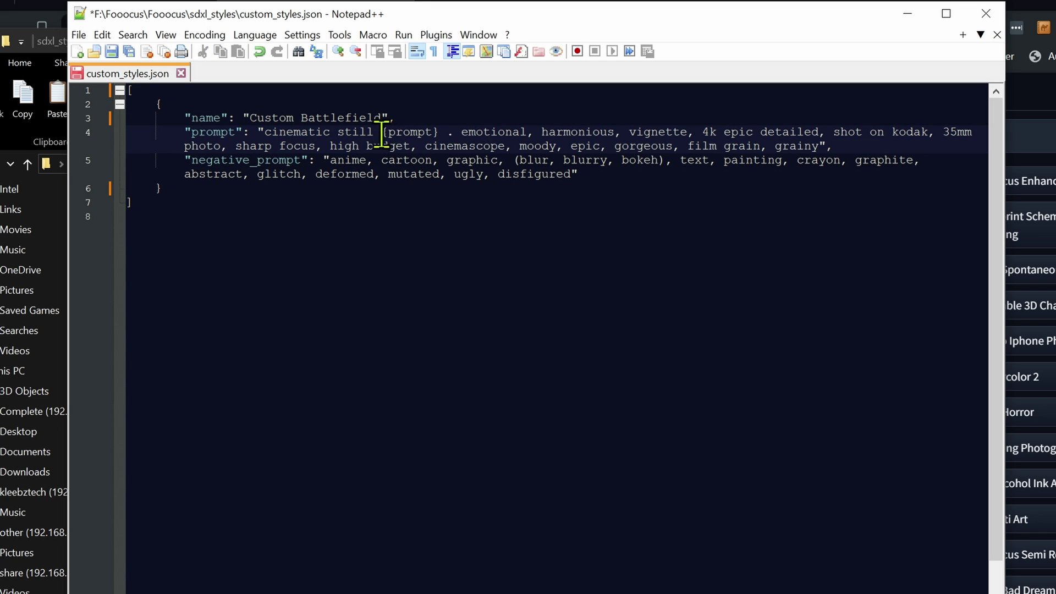
pyautogui.moveTo(383, 132); pyautogui.dragTo(439, 132)
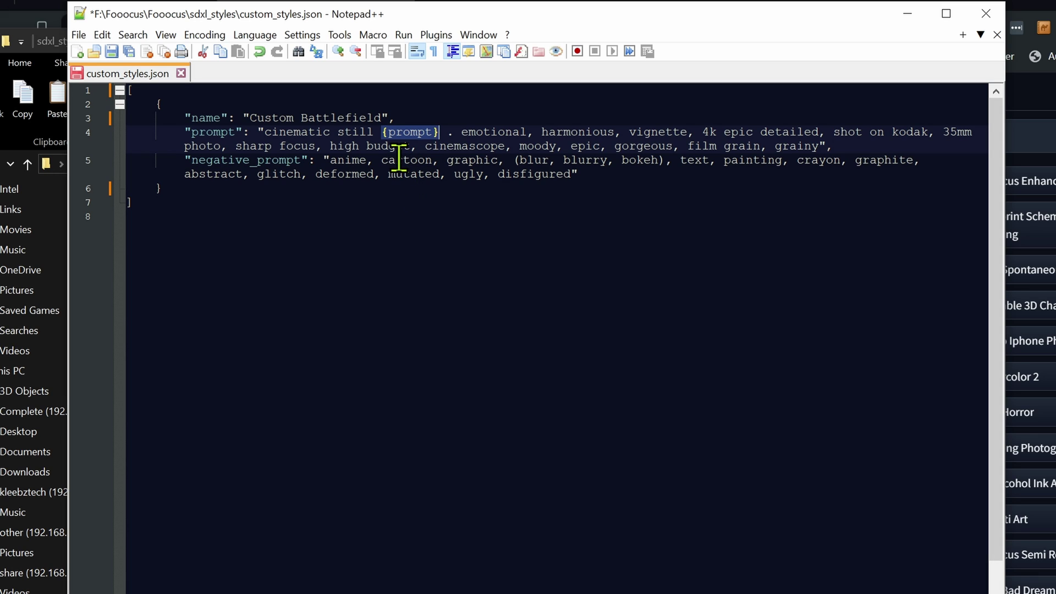
pyautogui.click(440, 132)
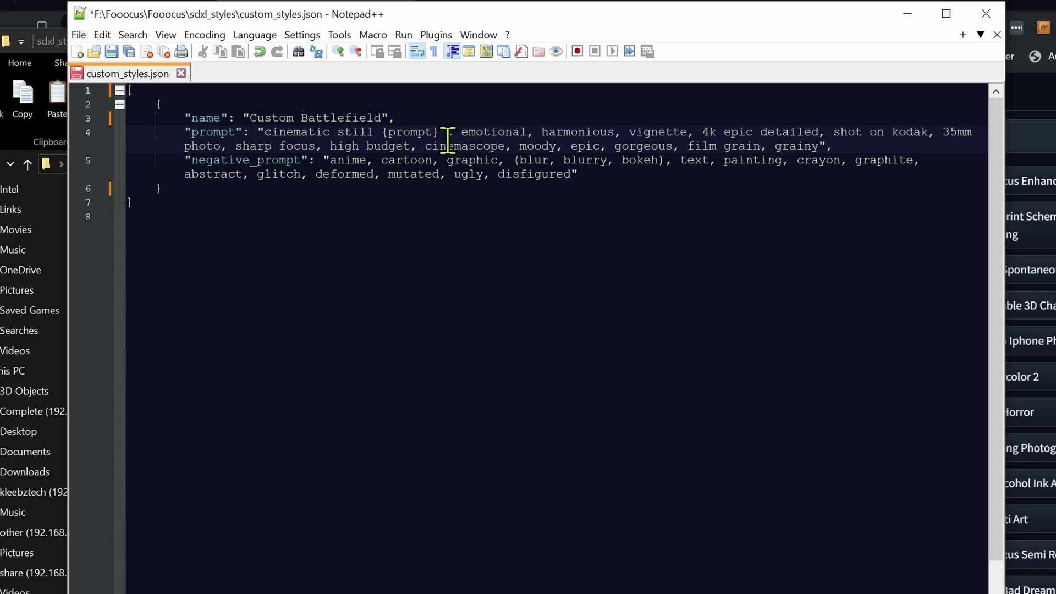
# Replace the words after {prompt} with battlefield, explosions, smoke, fire, dirty, chaotic, emotional
pyautogui.moveTo(444, 132); pyautogui.dragTo(819, 146)
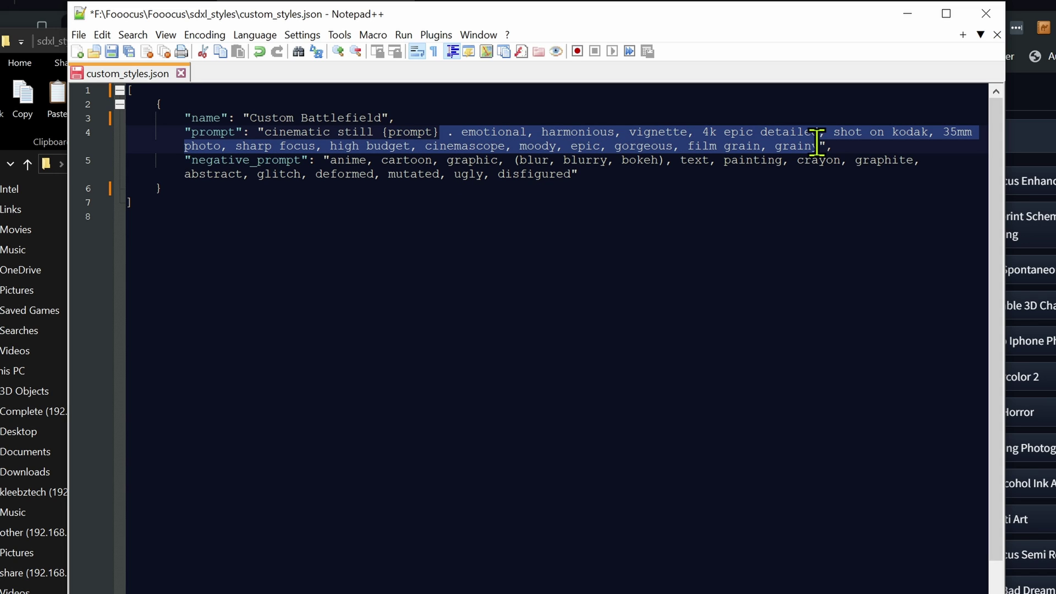
pyautogui.write(',')
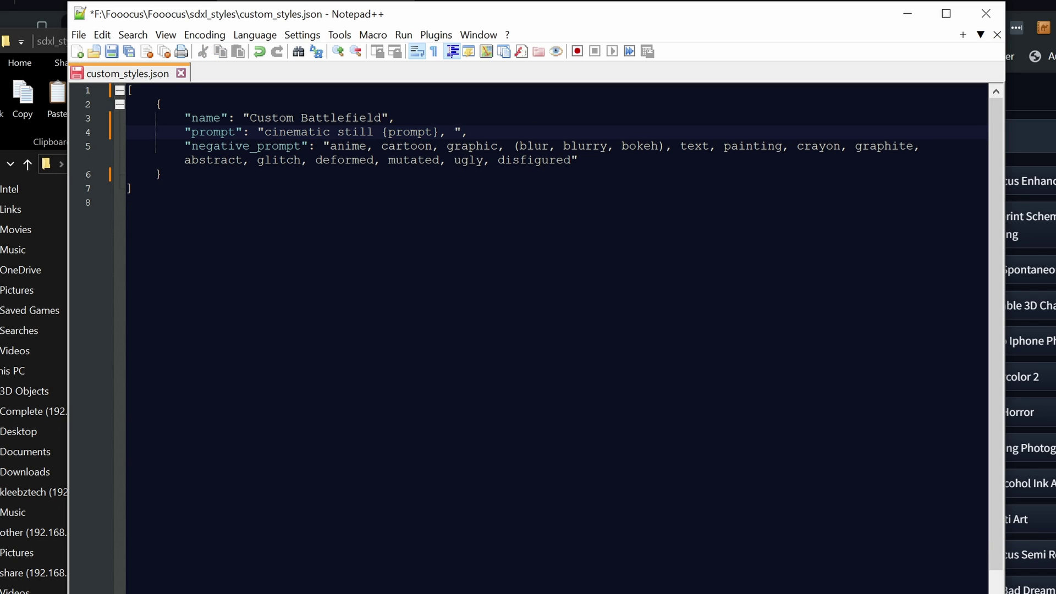
pyautogui.click(33, 165)
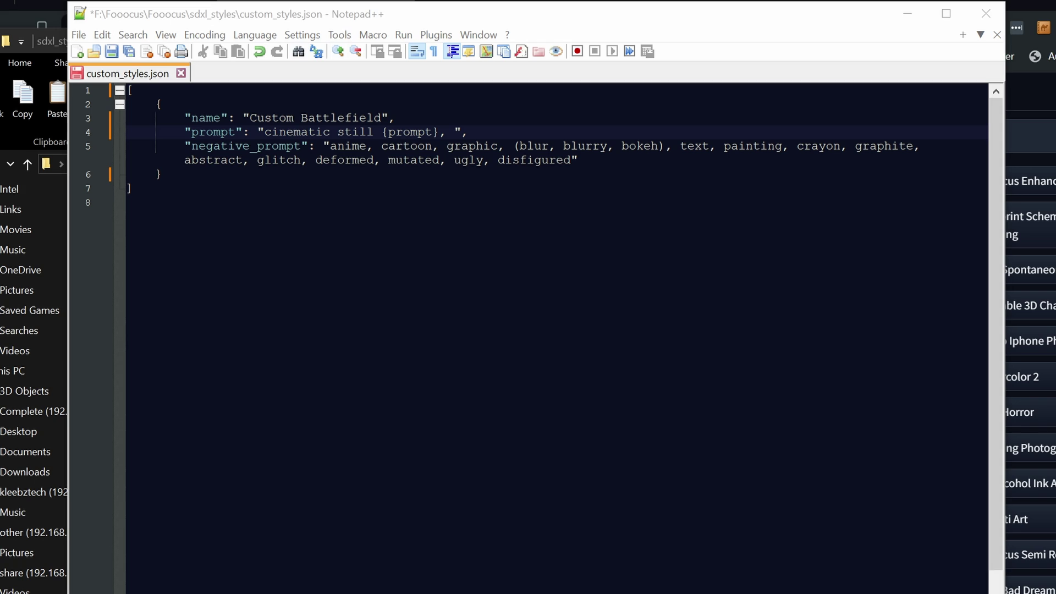
pyautogui.click(445, 132)
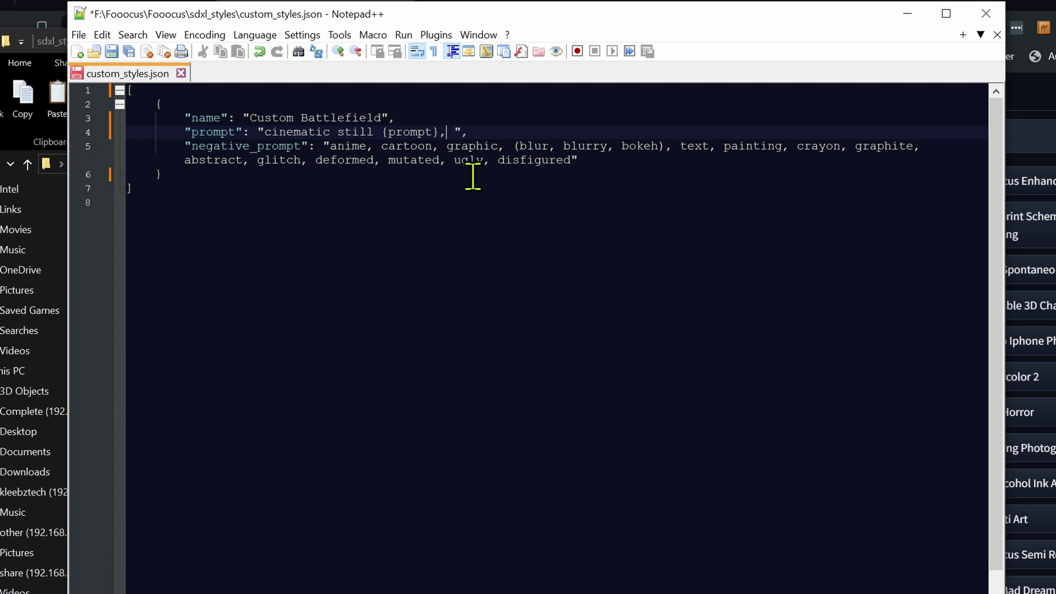
pyautogui.write('battlefiel')
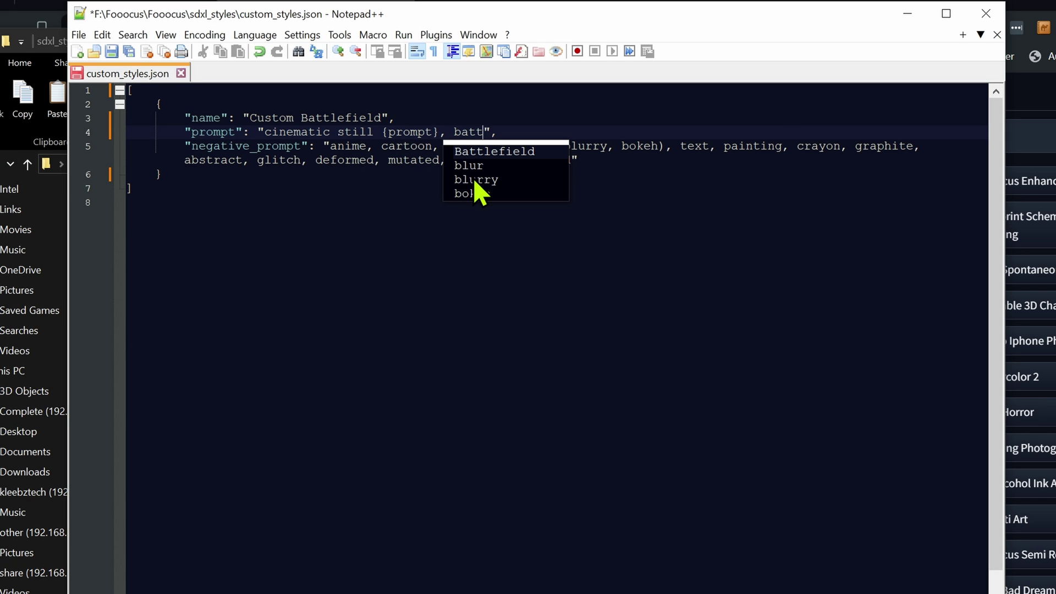
pyautogui.write('d, ')
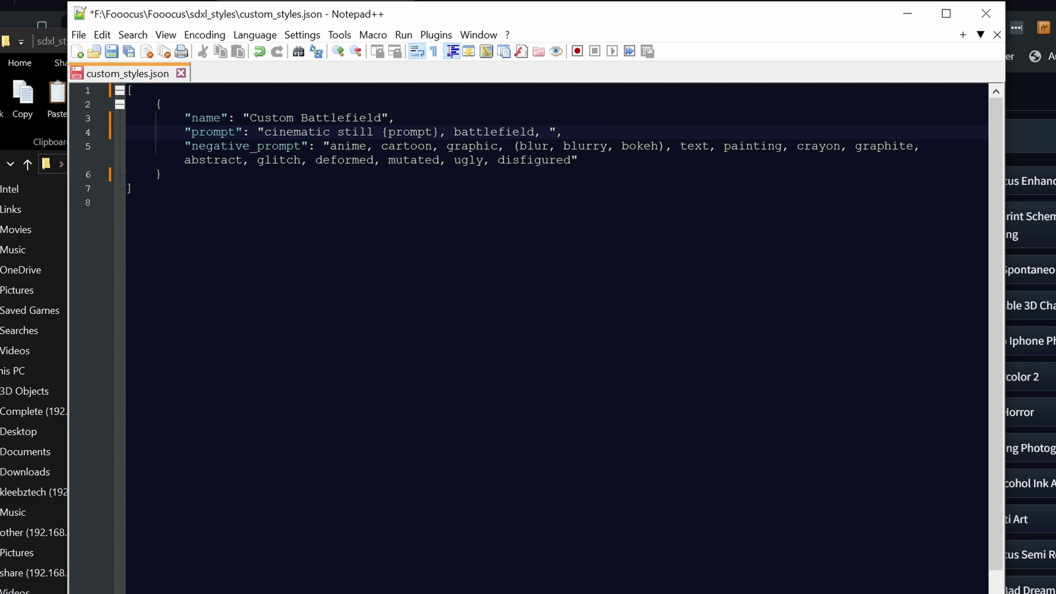
pyautogui.write('explosions')
pyautogui.write(', ')
pyautogui.write('smoke, ')
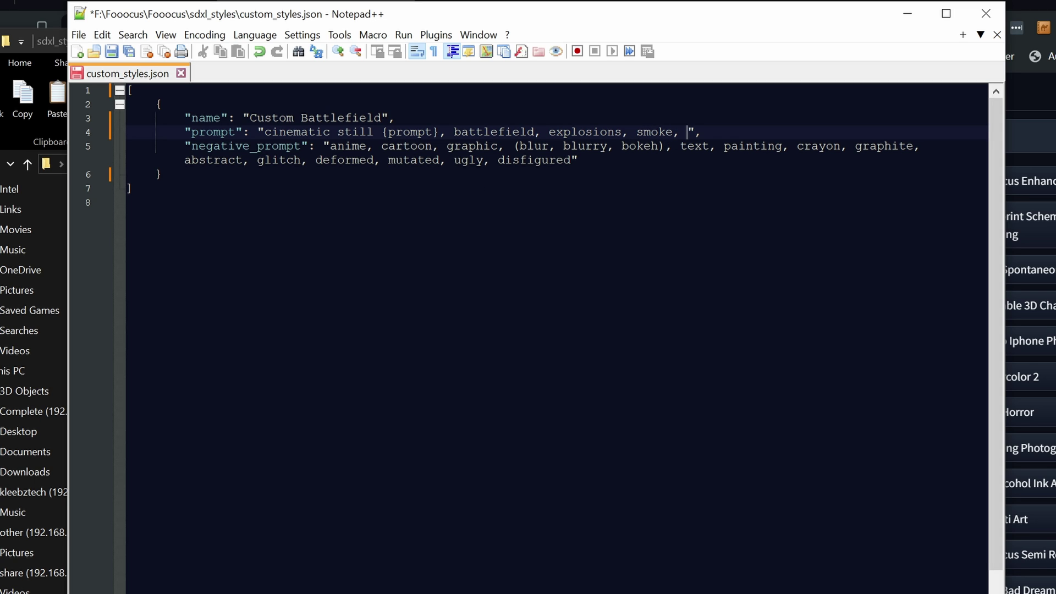
pyautogui.write('fire, dir')
pyautogui.write('ty, cha')
pyautogui.write('o')
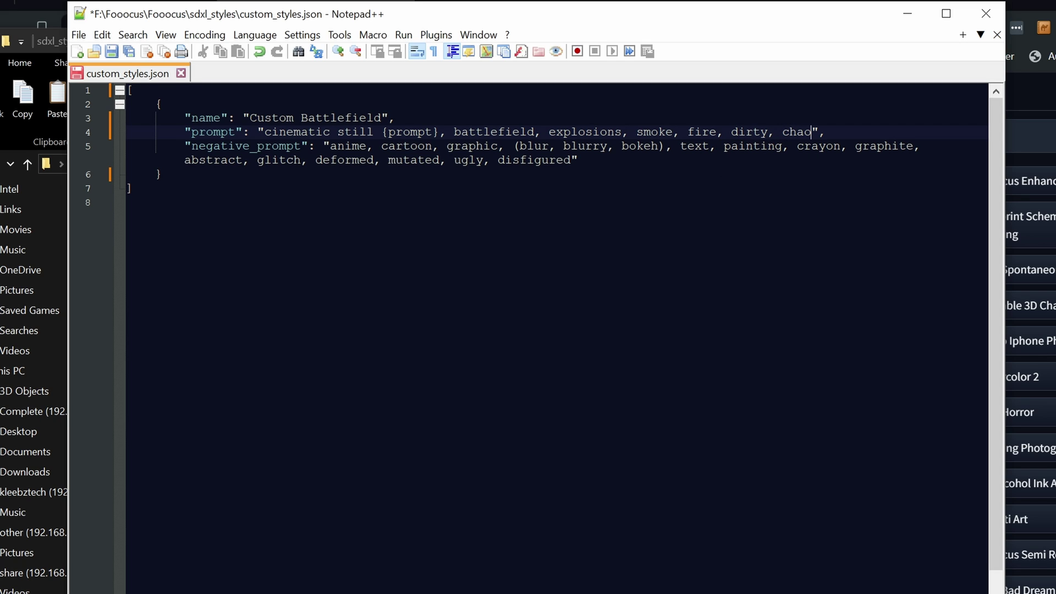
pyautogui.write('tic, ')
pyautogui.write('emotional,')
pyautogui.press('BackSpace')
pyautogui.press('BackSpace')
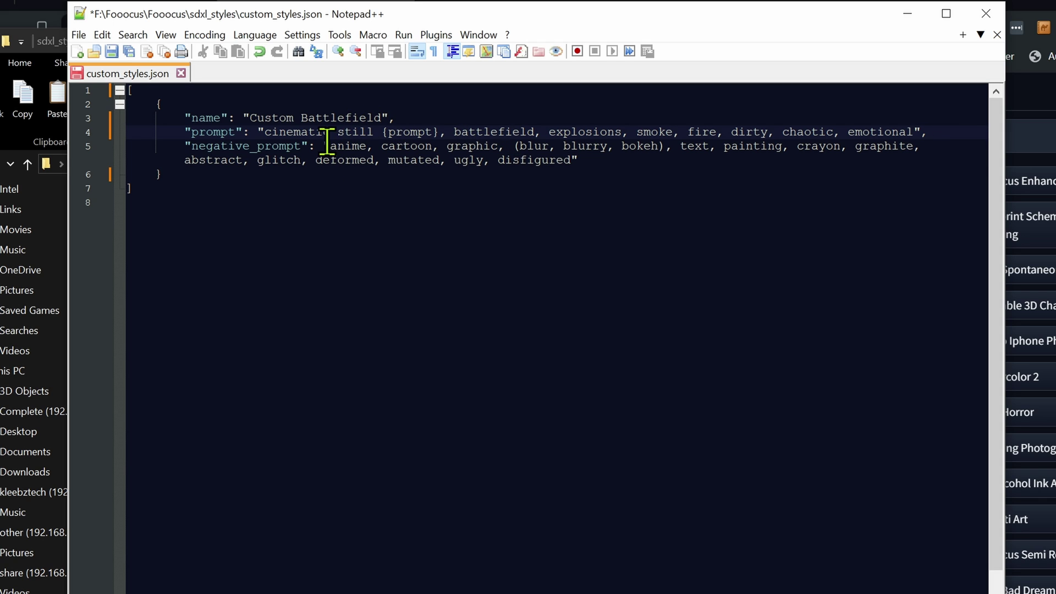
# Change the Custom Battlefield negative prompt to 'uplifting, peaceful'
pyautogui.moveTo(329, 146); pyautogui.dragTo(415, 160)
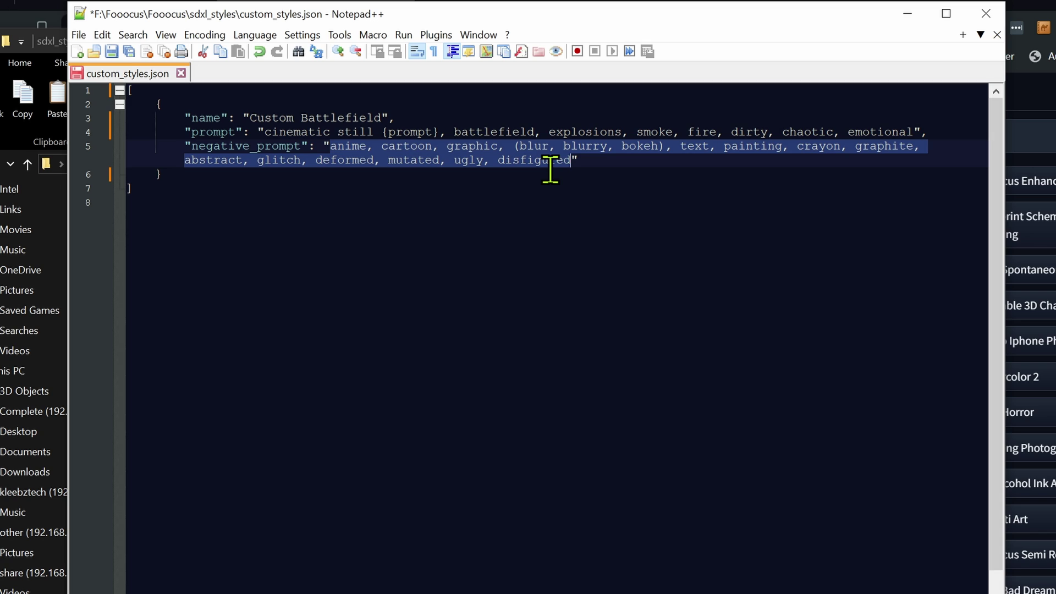
pyautogui.write('uplif')
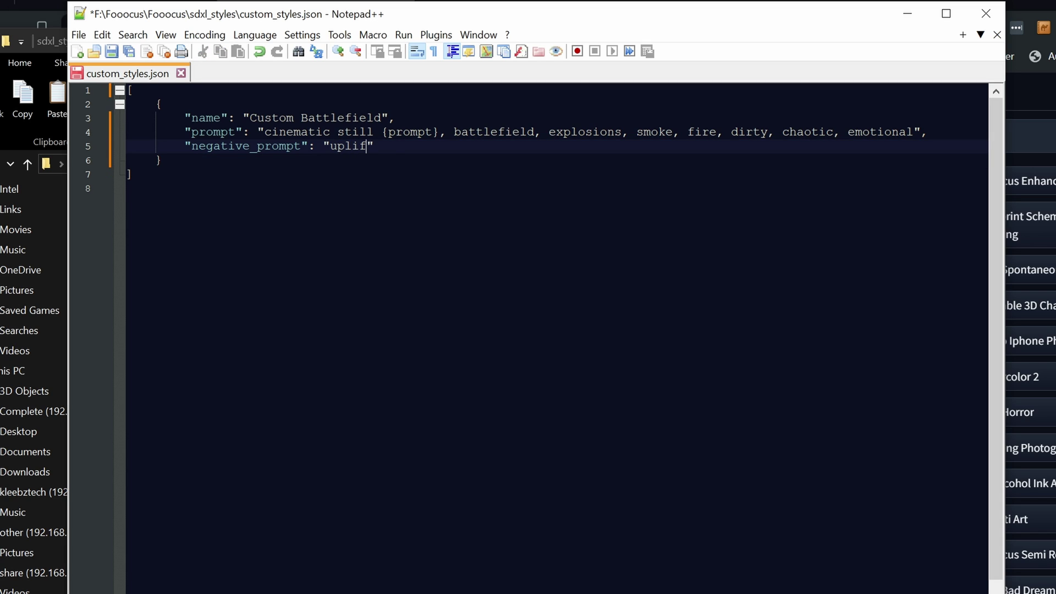
pyautogui.write('ting, peaceful')
pyautogui.click(214, 158)
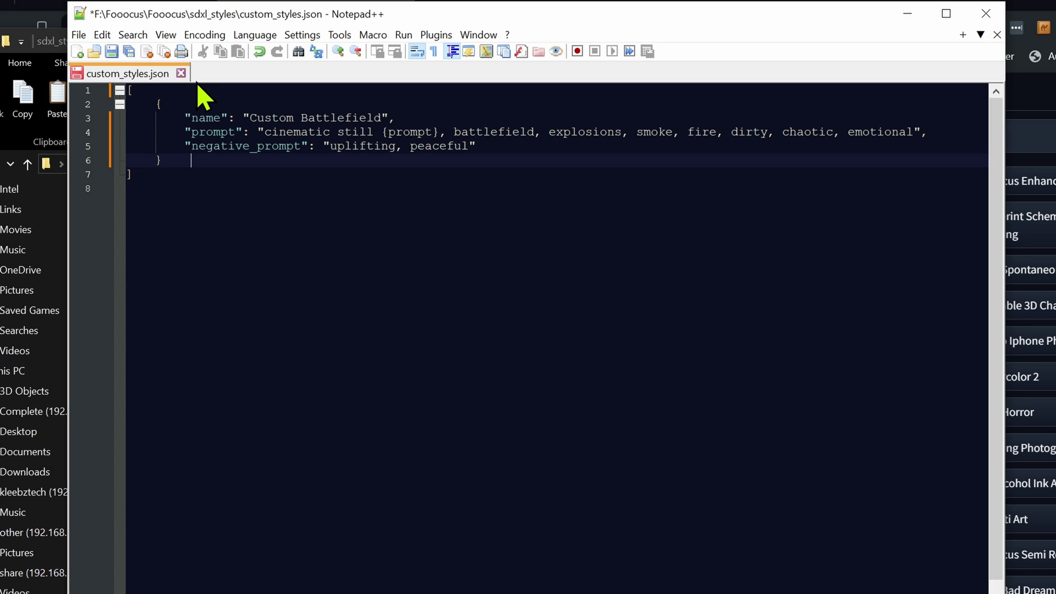
pyautogui.click(162, 160)
pyautogui.click(263, 132)
pyautogui.click(230, 104)
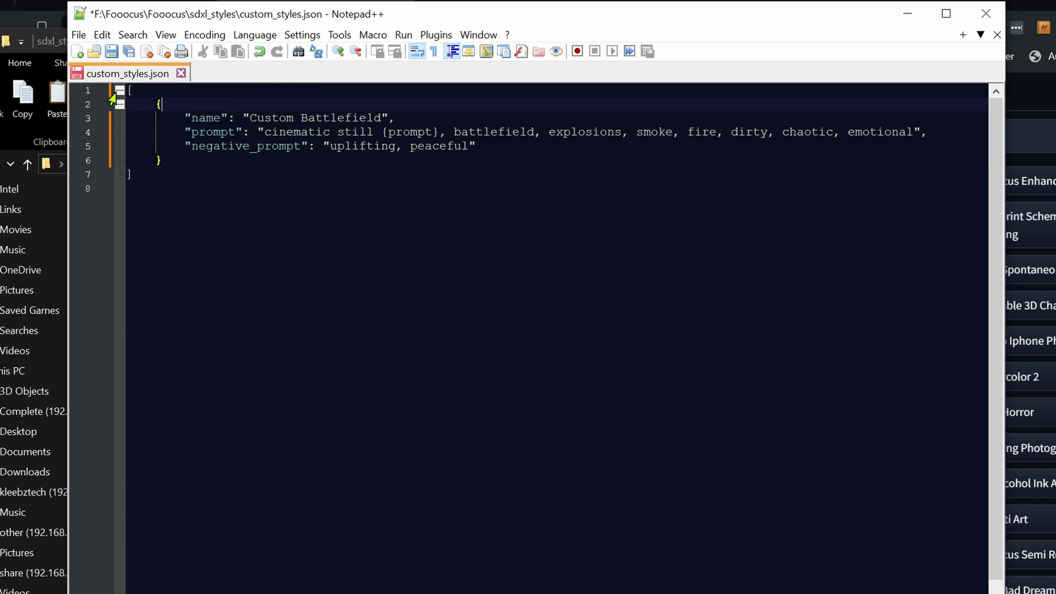
# Save custom_styles.json, then search the Fooocus style list for 'batt' and clear it
pyautogui.click(112, 52)
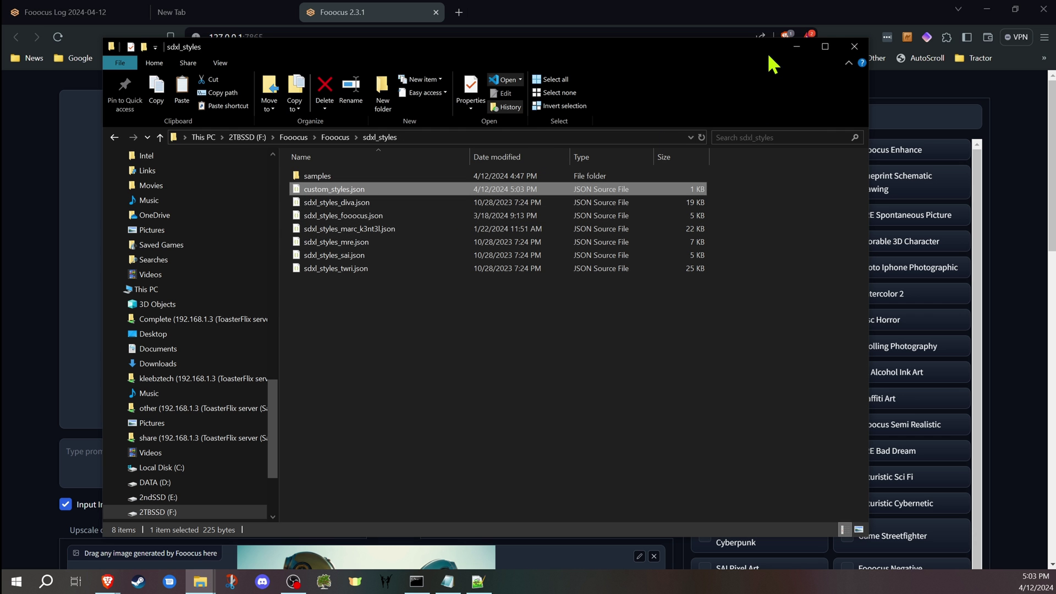
pyautogui.click(794, 44)
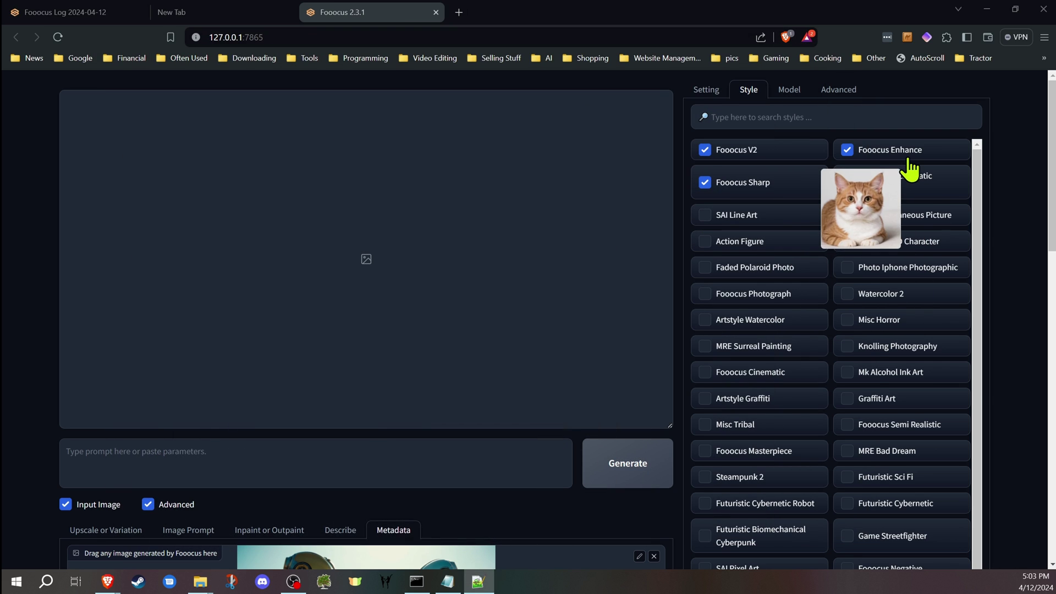
pyautogui.click(833, 118)
pyautogui.write('batt')
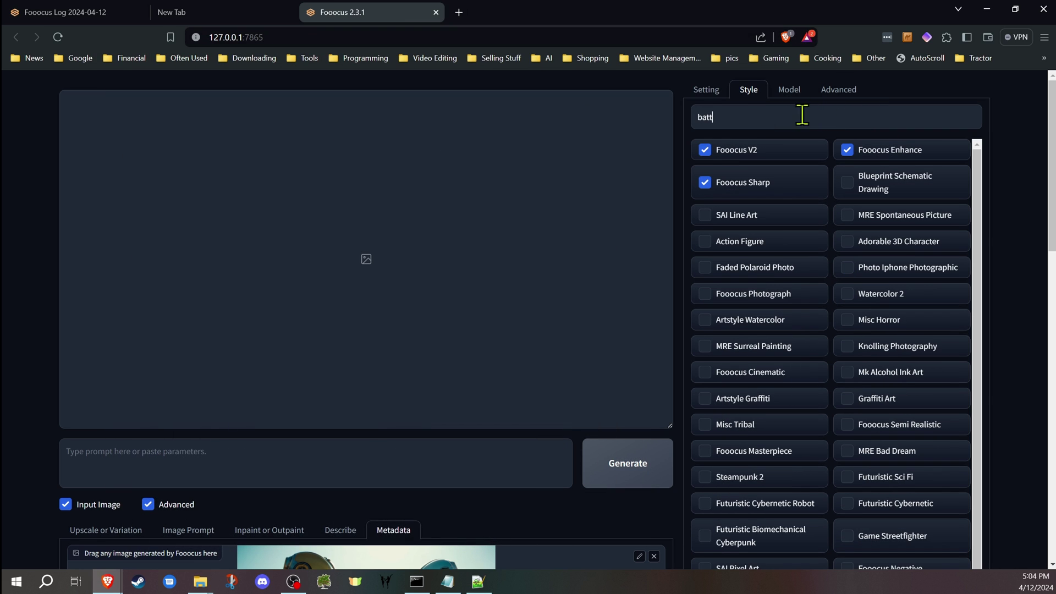
pyautogui.press('BackSpace')
pyautogui.press('BackSpace')
pyautogui.press('BackSpace')
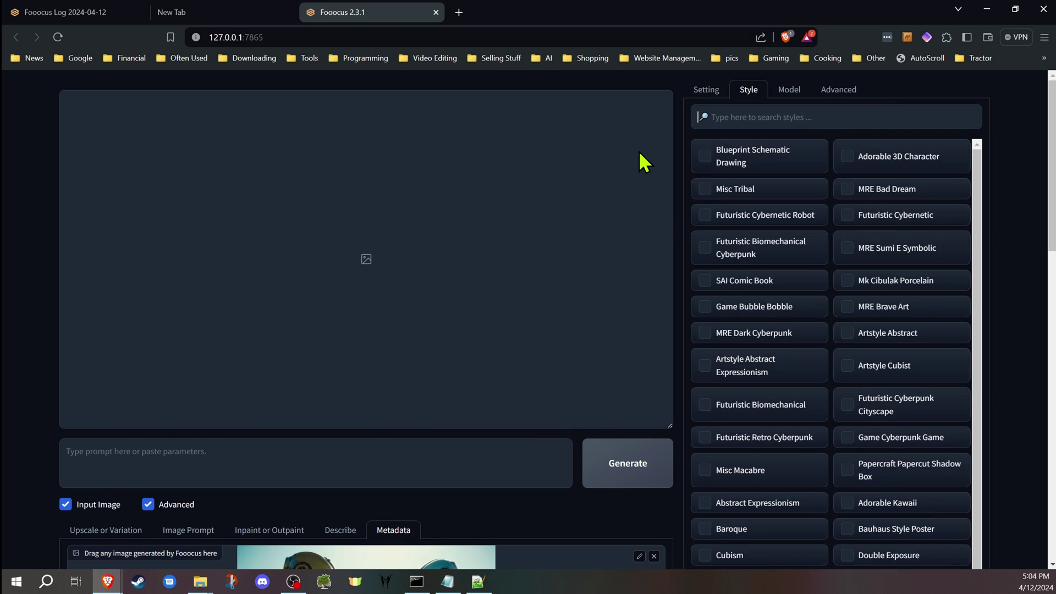
pyautogui.press('BackSpace')
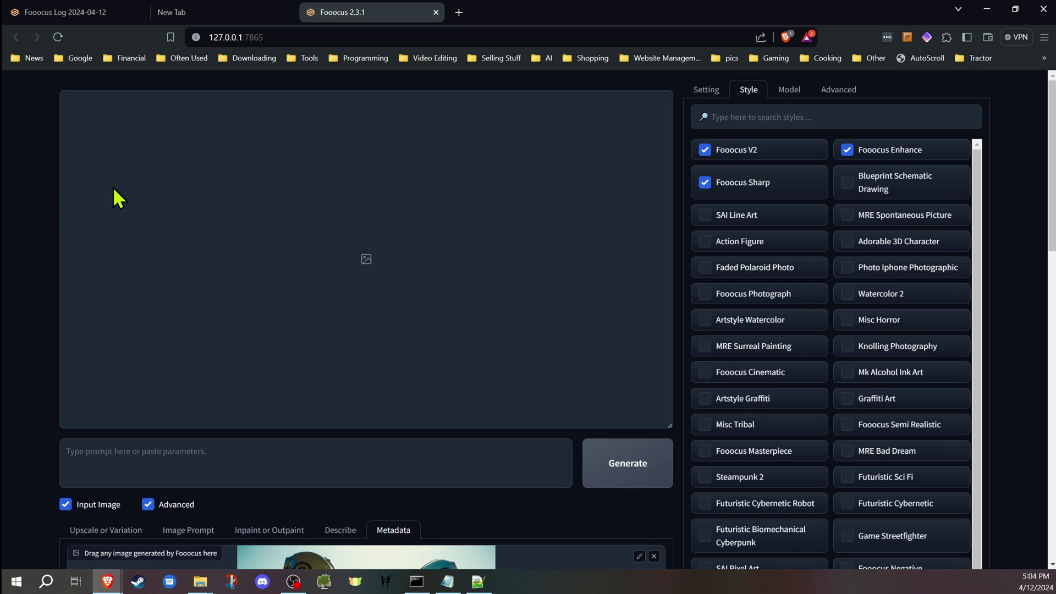
# Stop the Fooocus server in the command window with Ctrl+C and confirm termination
pyautogui.click(417, 582)
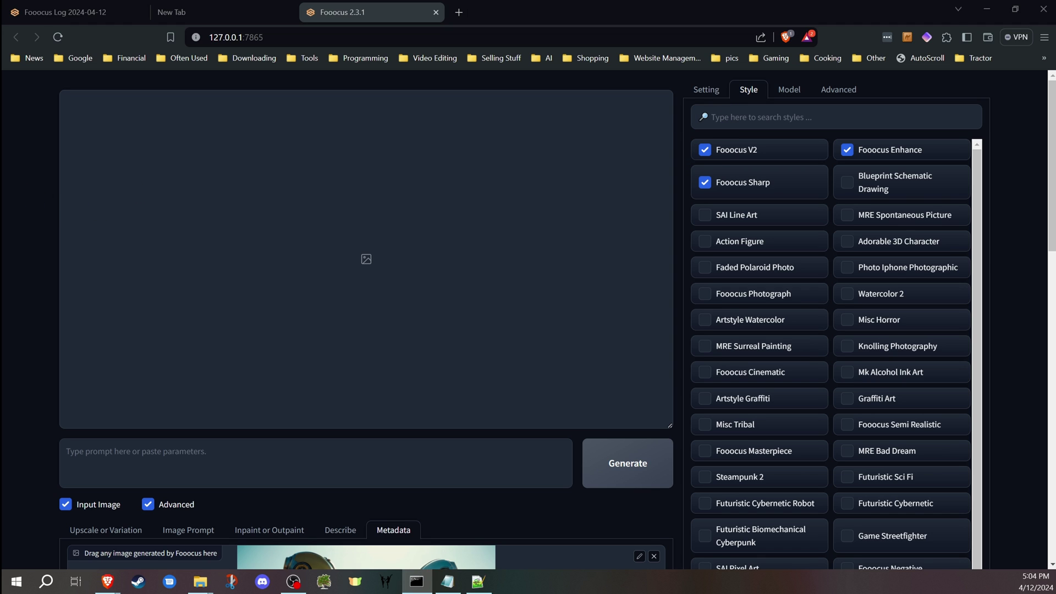
pyautogui.moveTo(165, 161); pyautogui.dragTo(372, 124)
pyautogui.click(318, 400)
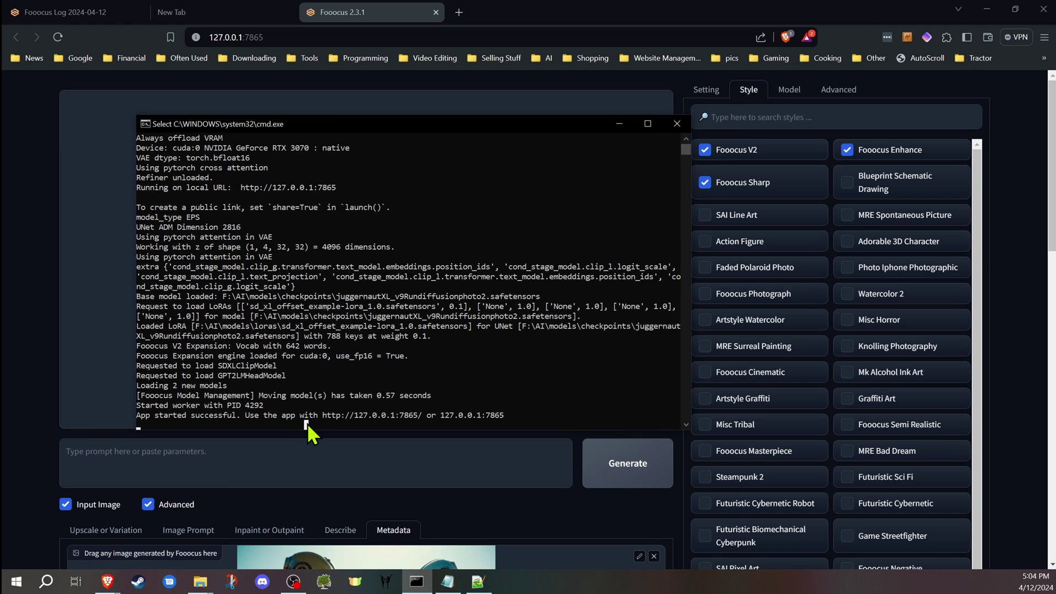
pyautogui.hotkey('ctrl', 'c')
pyautogui.hotkey('ctrl', 'c')
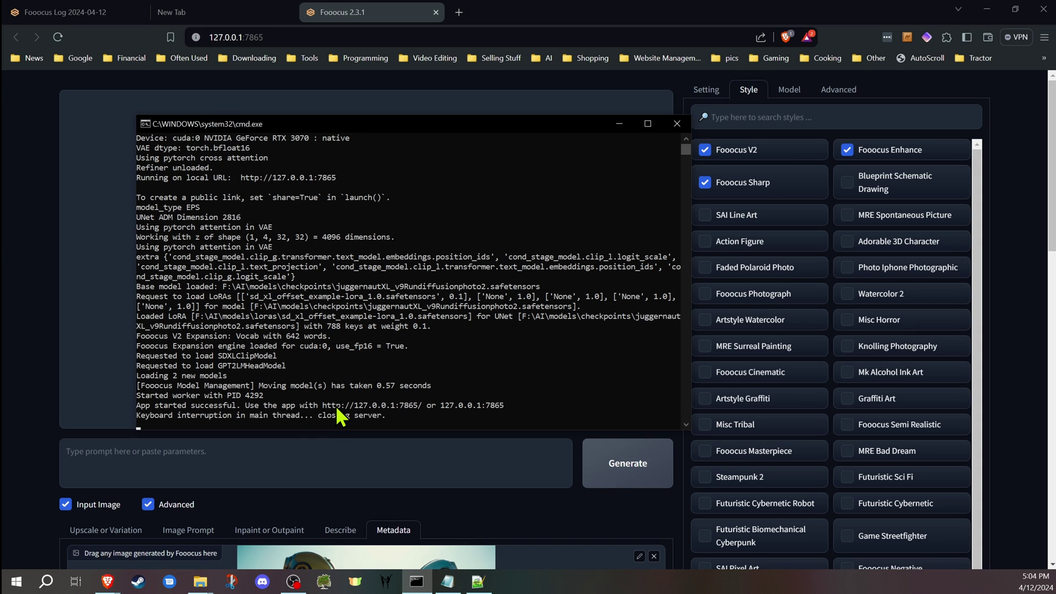
pyautogui.write('y')
pyautogui.press('Return')
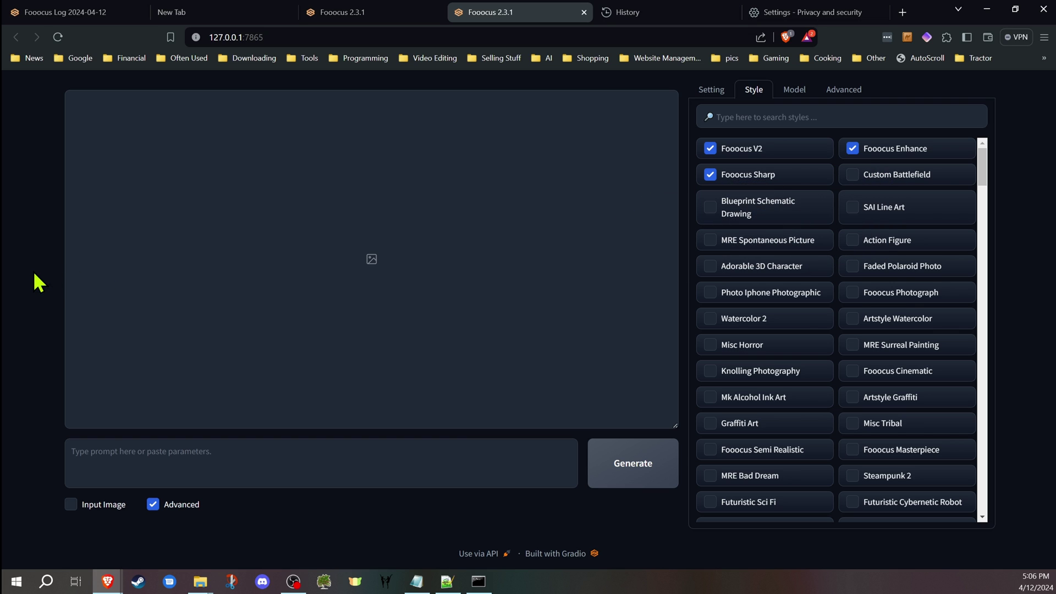
# Enter the prompt 'birds eye view, tanks' and choose jpeg as the output format
pyautogui.click(111, 457)
pyautogui.write('birds eye view, tanks')
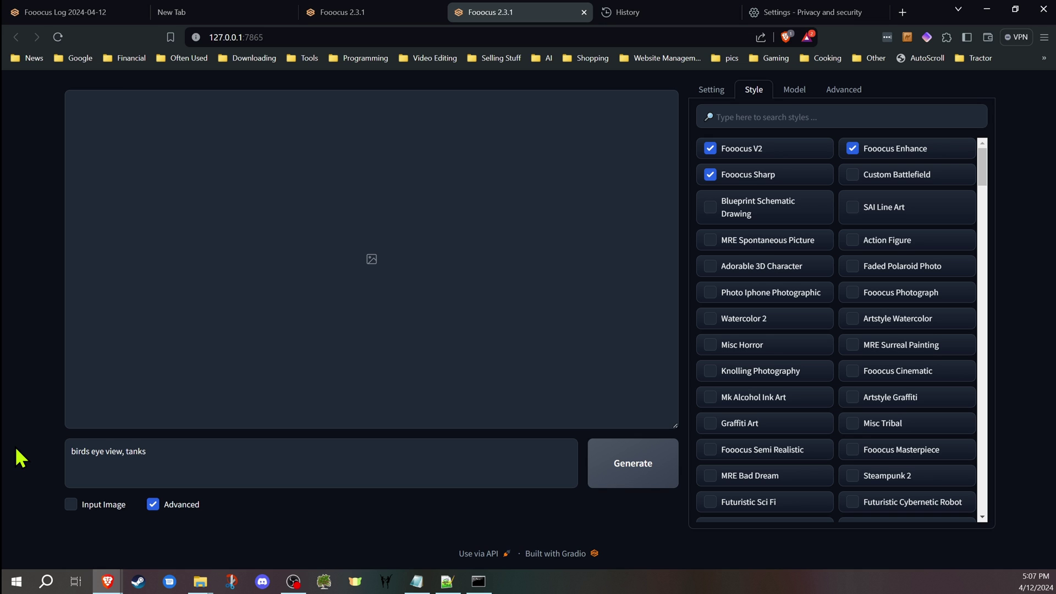
pyautogui.click(712, 89)
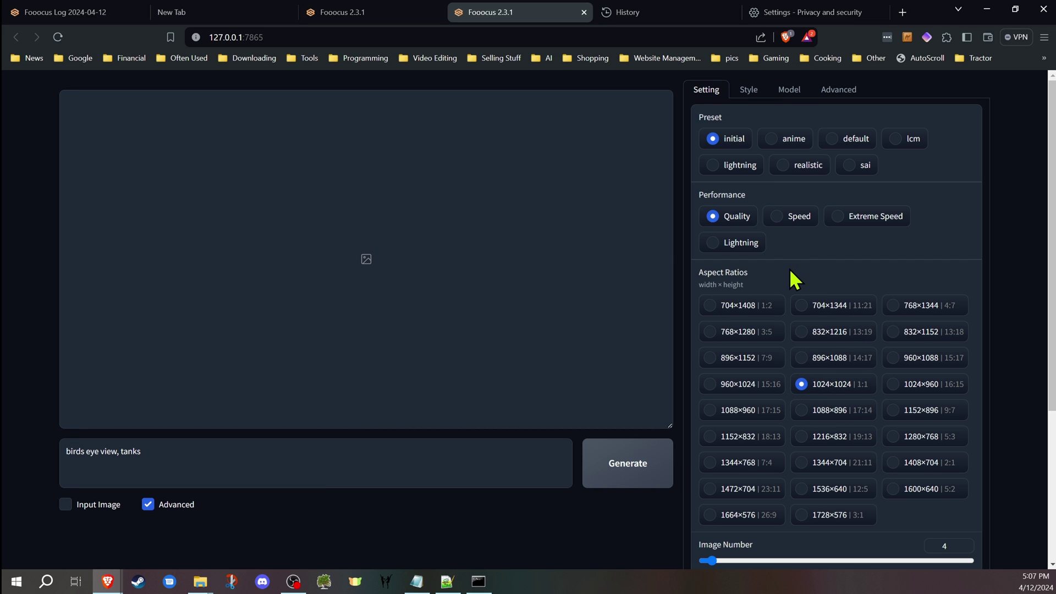
pyautogui.scroll(-3, 791, 276)
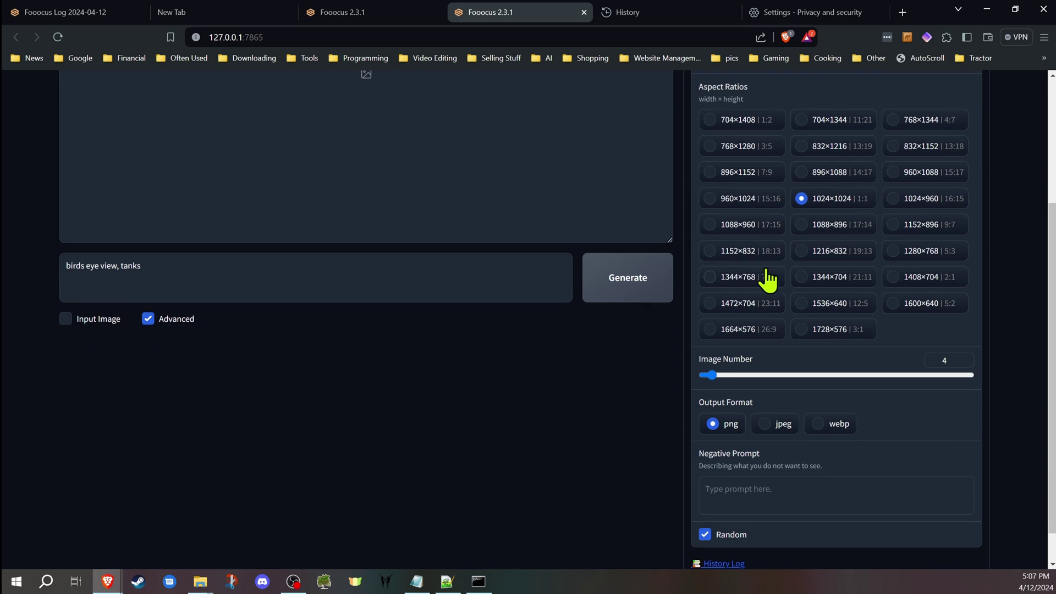
pyautogui.click(776, 424)
pyautogui.scroll(3, 658, 401)
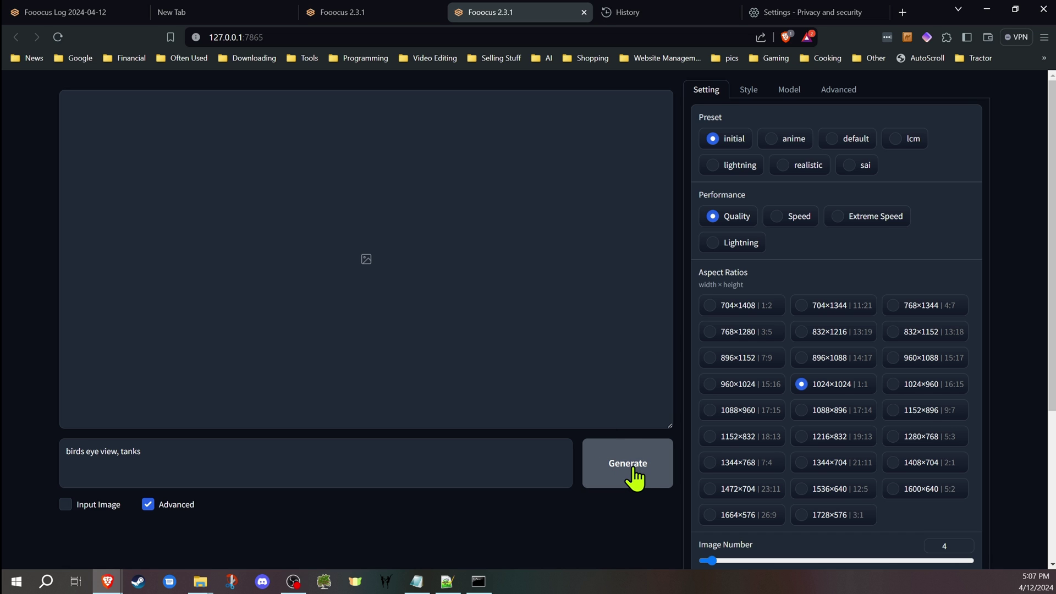
# Disable the Fooocus Sharp and Fooocus Enhance styles and enable Custom Battlefield
pyautogui.click(748, 89)
pyautogui.click(729, 177)
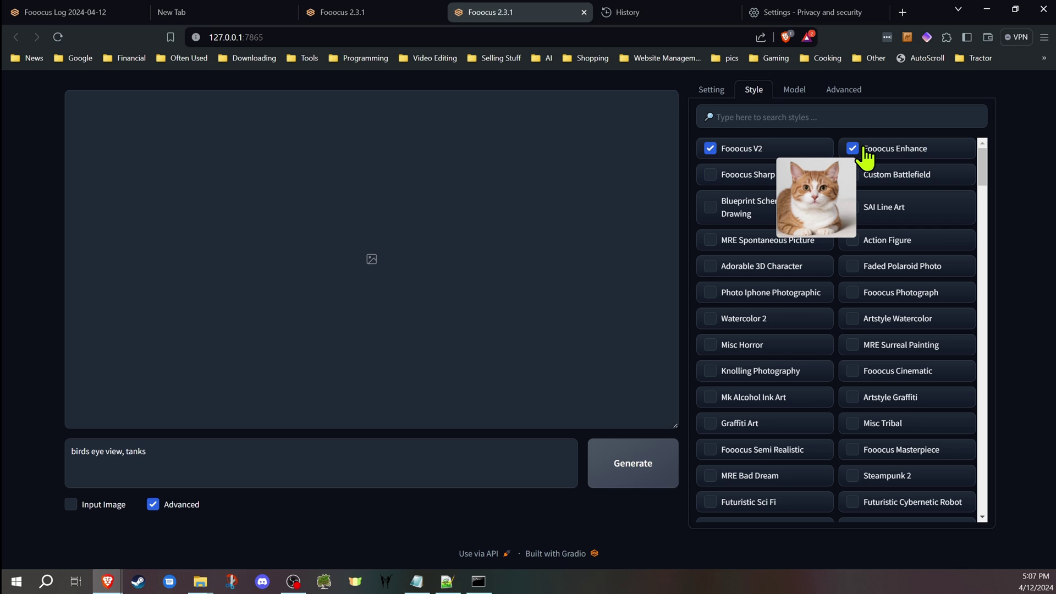
pyautogui.click(852, 149)
pyautogui.click(852, 174)
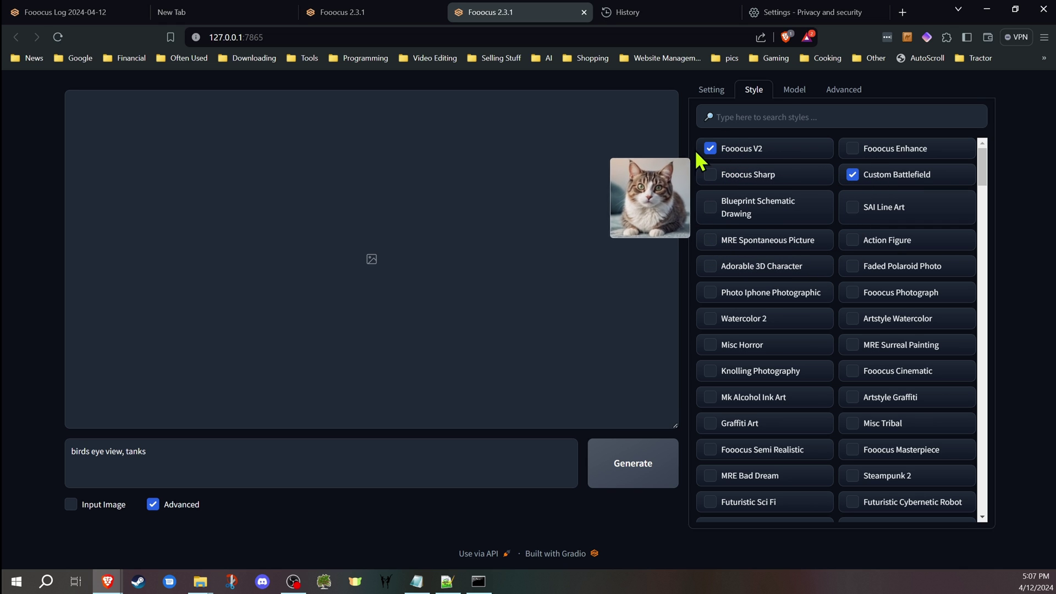
# Generate the tank images and stop once two are finished
pyautogui.click(711, 89)
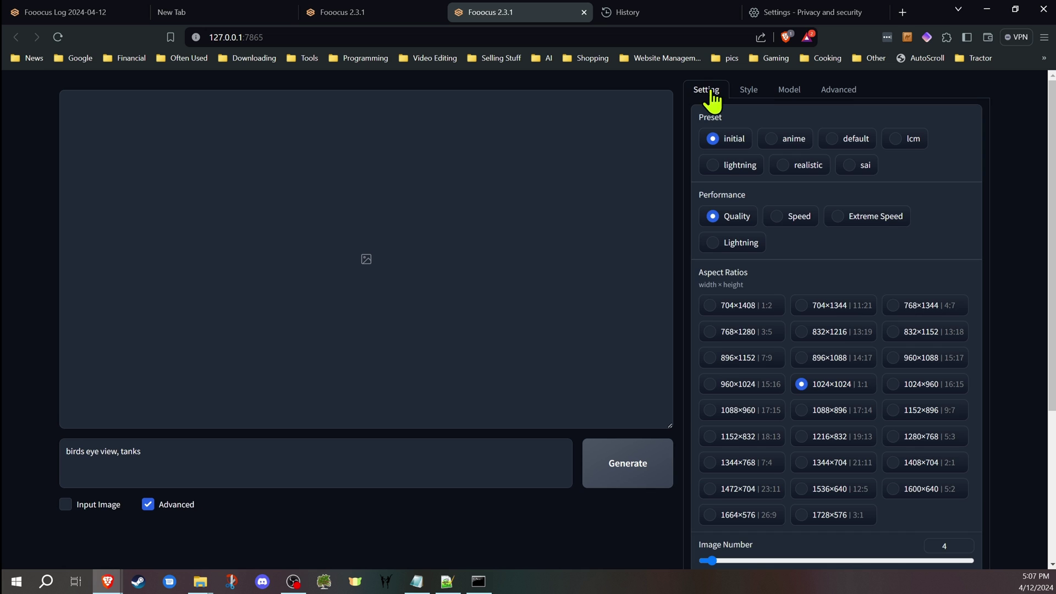
pyautogui.click(621, 470)
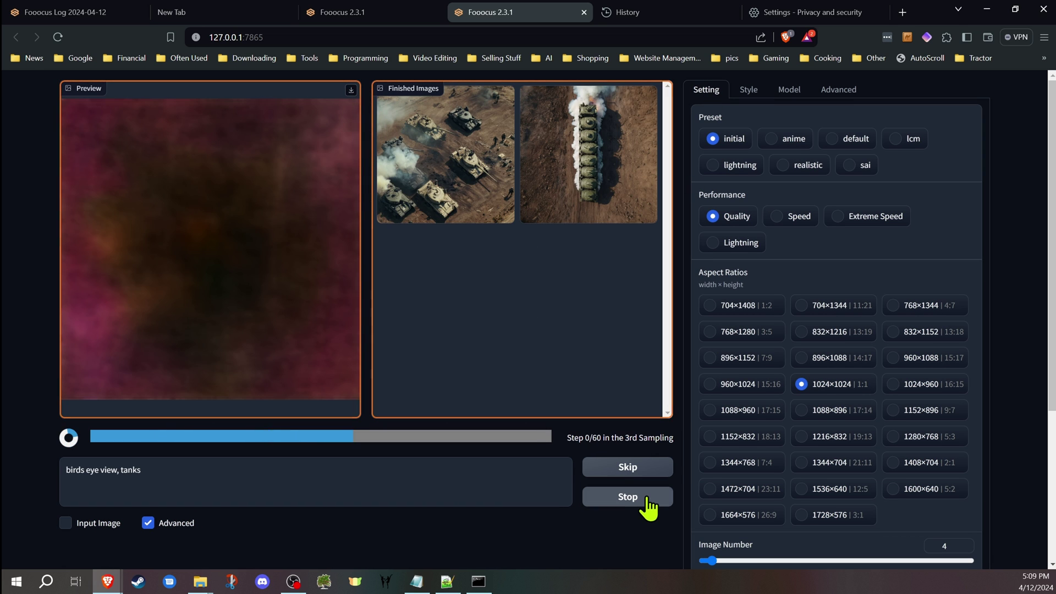
pyautogui.click(649, 500)
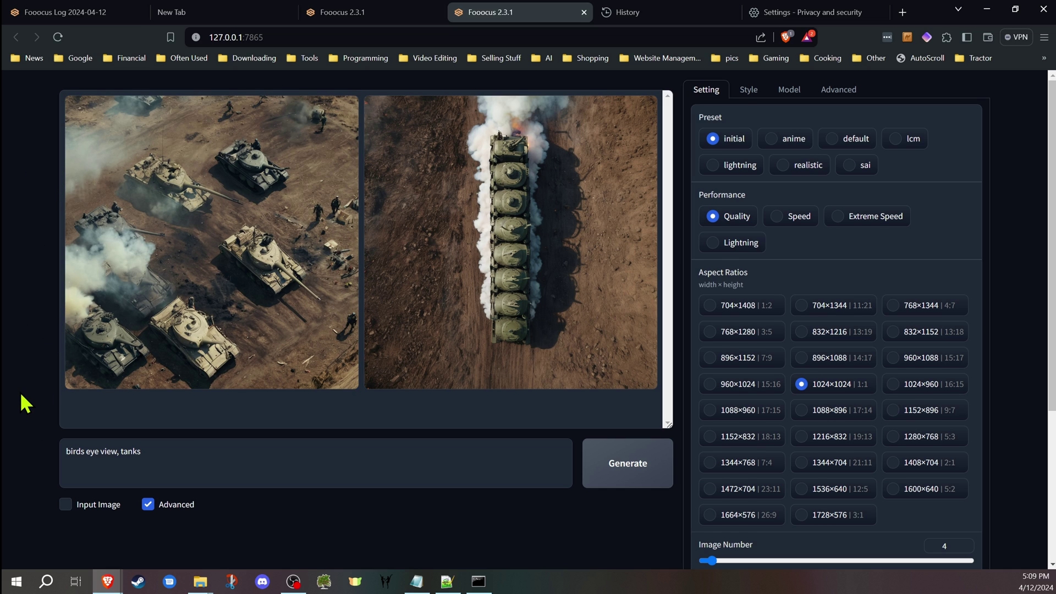
pyautogui.scroll(-1, 25, 405)
# Enable Input Image and drop the first tank image into the Metadata reader
pyautogui.click(65, 442)
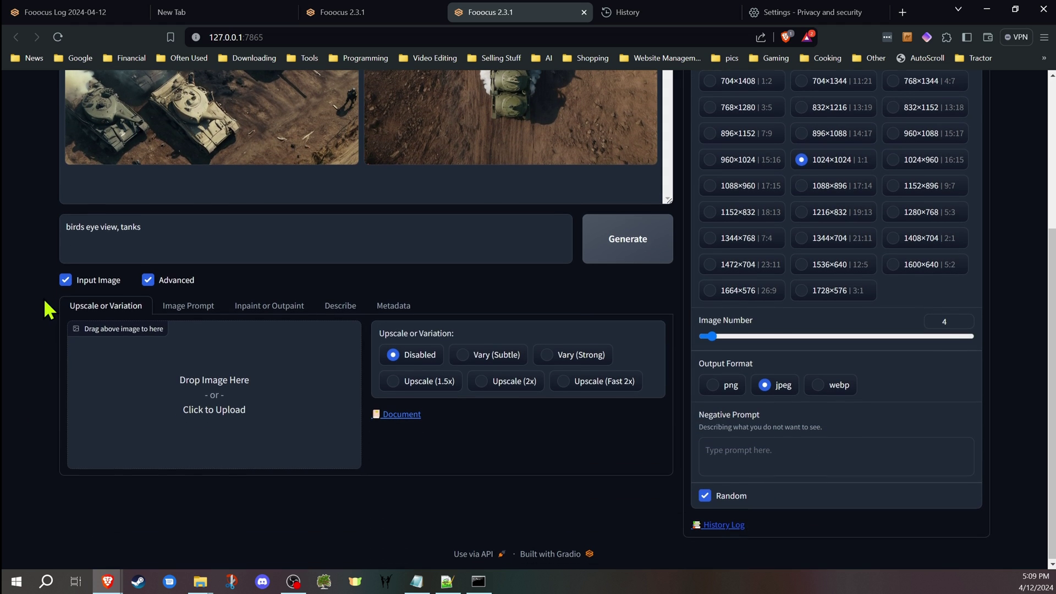
pyautogui.click(394, 305)
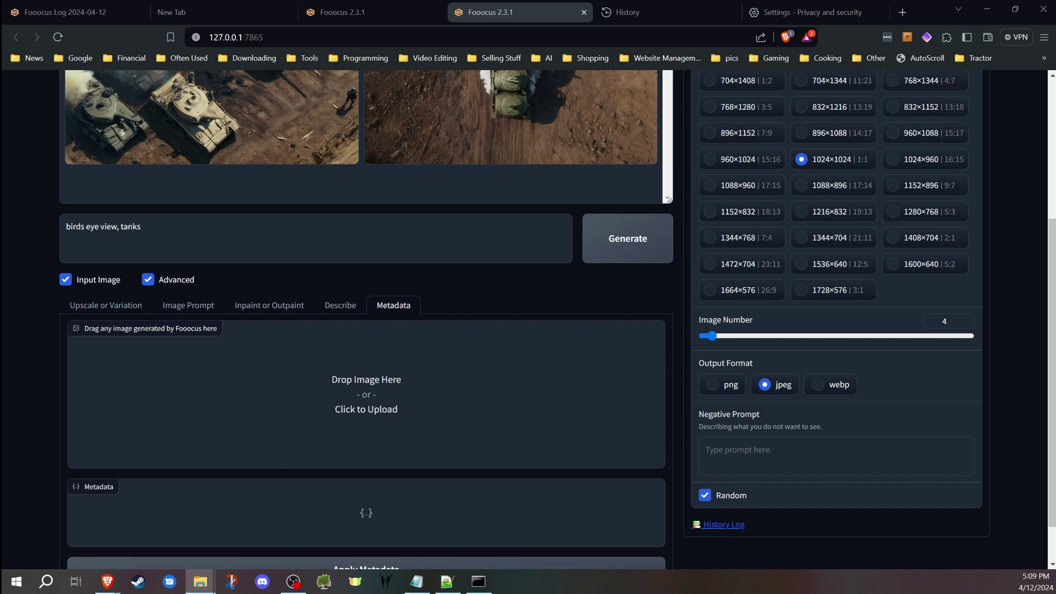
pyautogui.moveTo(296, 442); pyautogui.dragTo(356, 408)
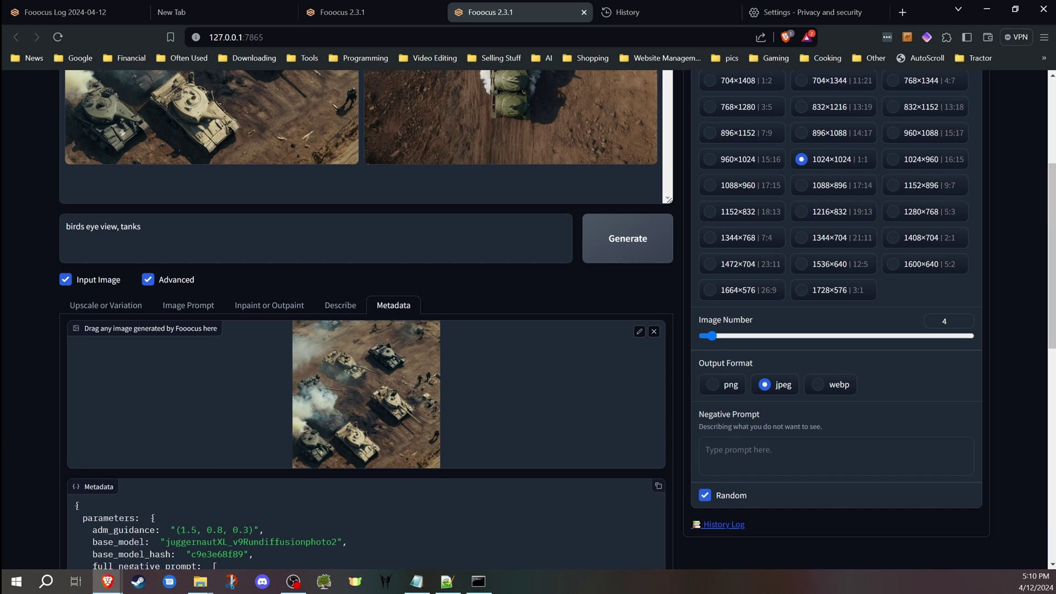
pyautogui.scroll(-5, 363, 330)
pyautogui.moveTo(150, 507)
pyautogui.mouseDown()
pyautogui.moveTo(382, 526)
pyautogui.moveTo(330, 507)
pyautogui.mouseUp()
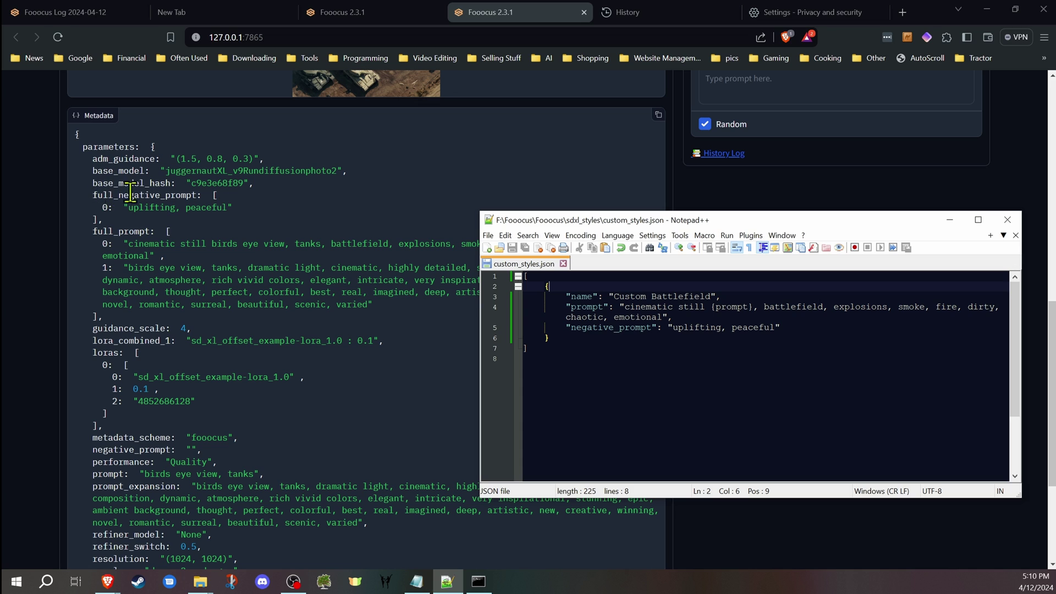
# Compare the metadata with custom_styles.json, then move aside and close the Notepad++ window
pyautogui.click(720, 329)
pyautogui.scroll(-1, 198, 244)
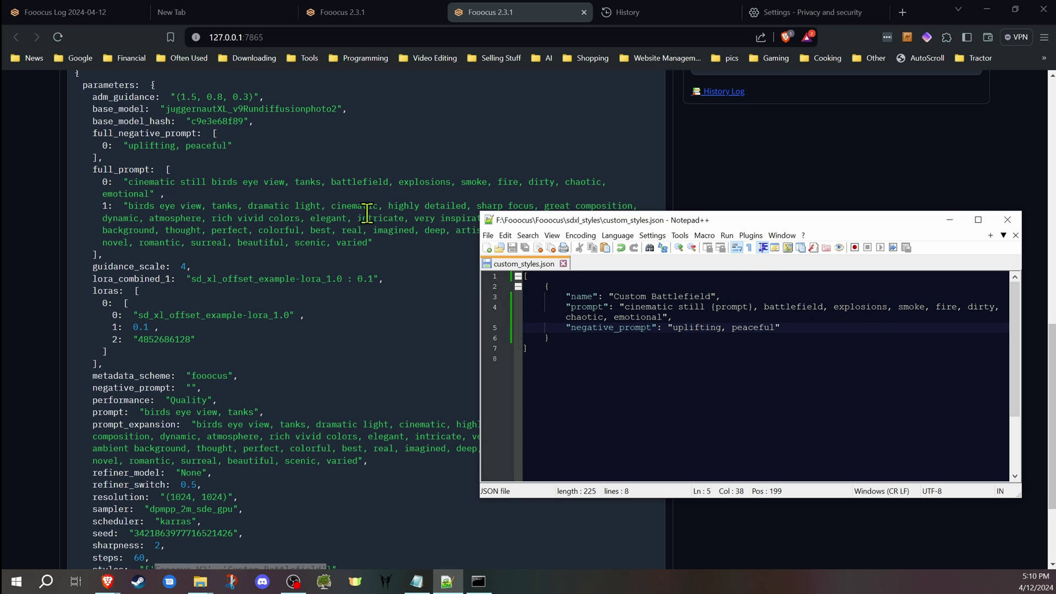
pyautogui.scroll(-1, 365, 213)
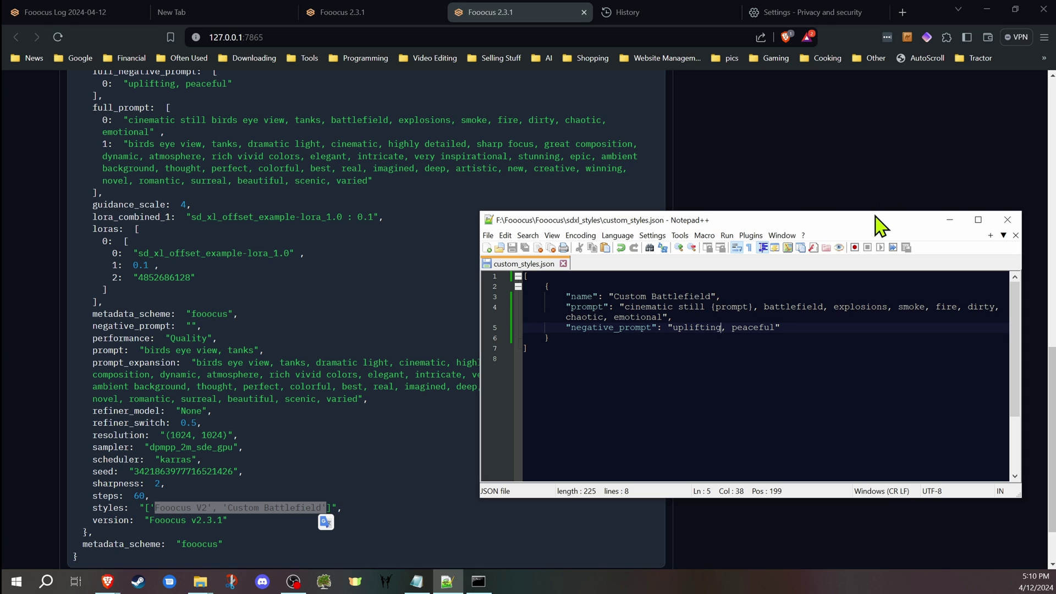
pyautogui.moveTo(877, 223); pyautogui.dragTo(758, 188)
pyautogui.click(458, 304)
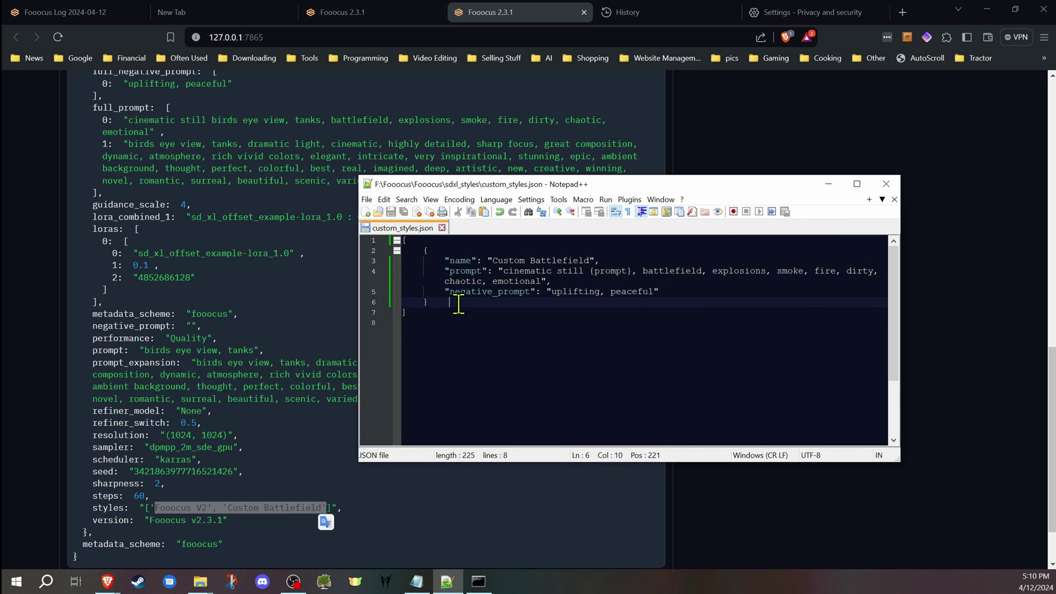
pyautogui.moveTo(775, 194); pyautogui.dragTo(782, 131)
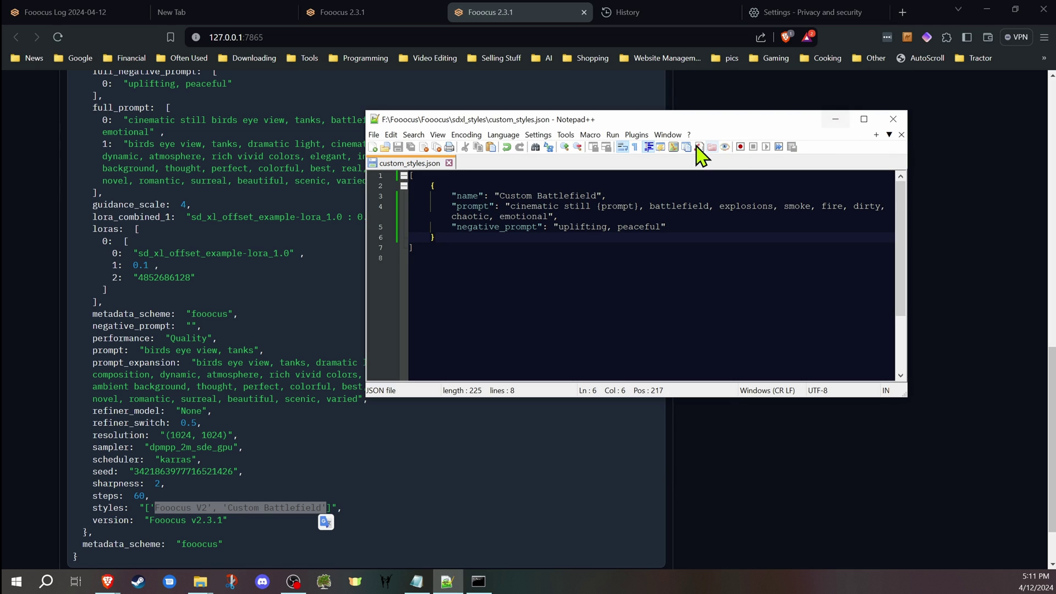
pyautogui.moveTo(695, 133); pyautogui.dragTo(689, 137)
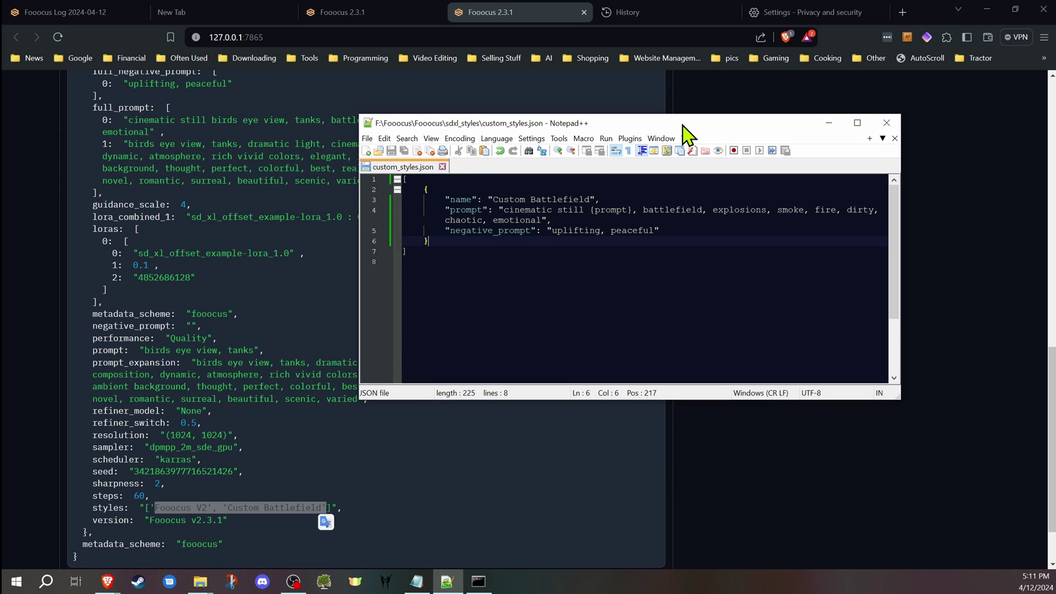
pyautogui.click(829, 124)
pyautogui.click(39, 257)
pyautogui.scroll(8, 55, 274)
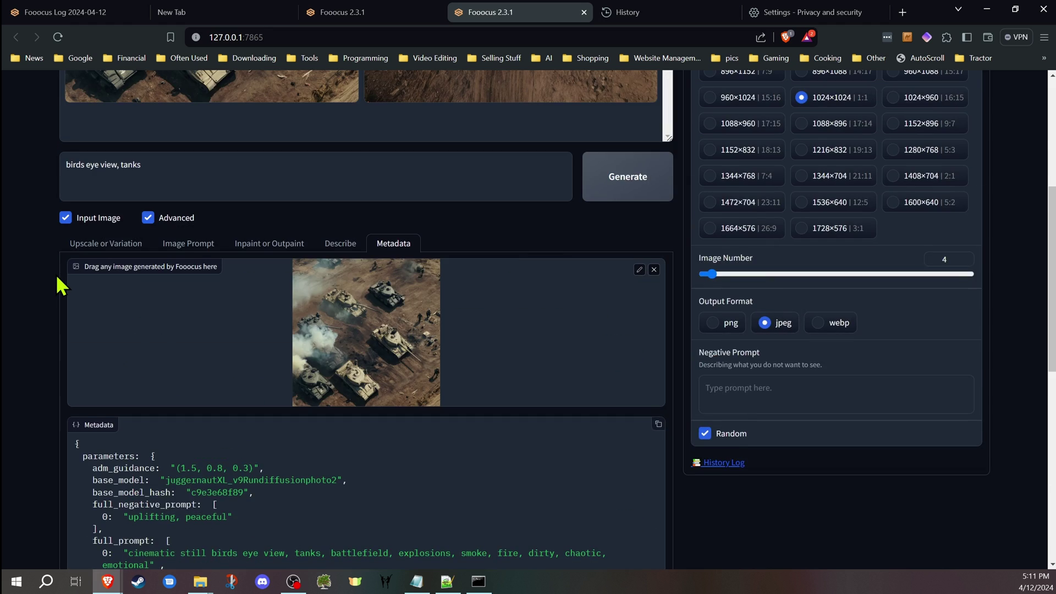
pyautogui.scroll(3, 55, 274)
pyautogui.scroll(-3, 37, 291)
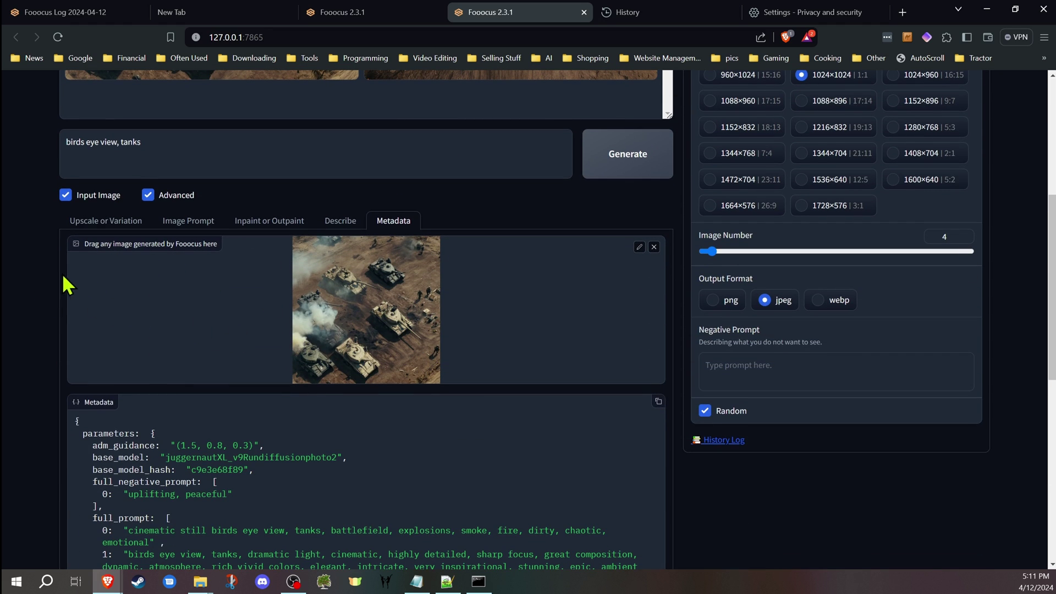
pyautogui.scroll(5, 62, 274)
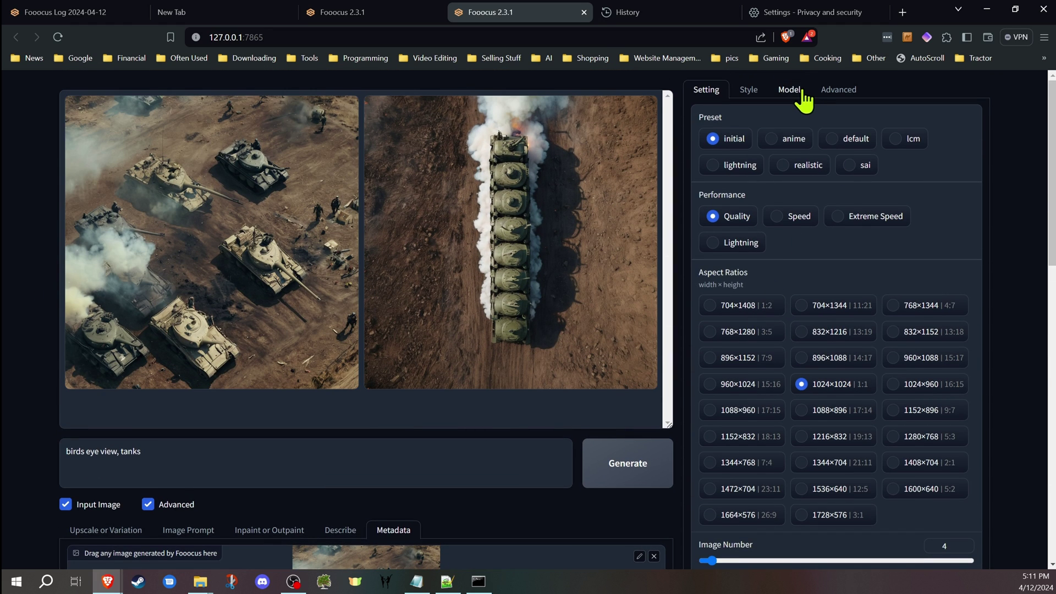
# Browse File Explorer into Fooocus, then sdxl_styles, then the samples preview folder
pyautogui.click(748, 89)
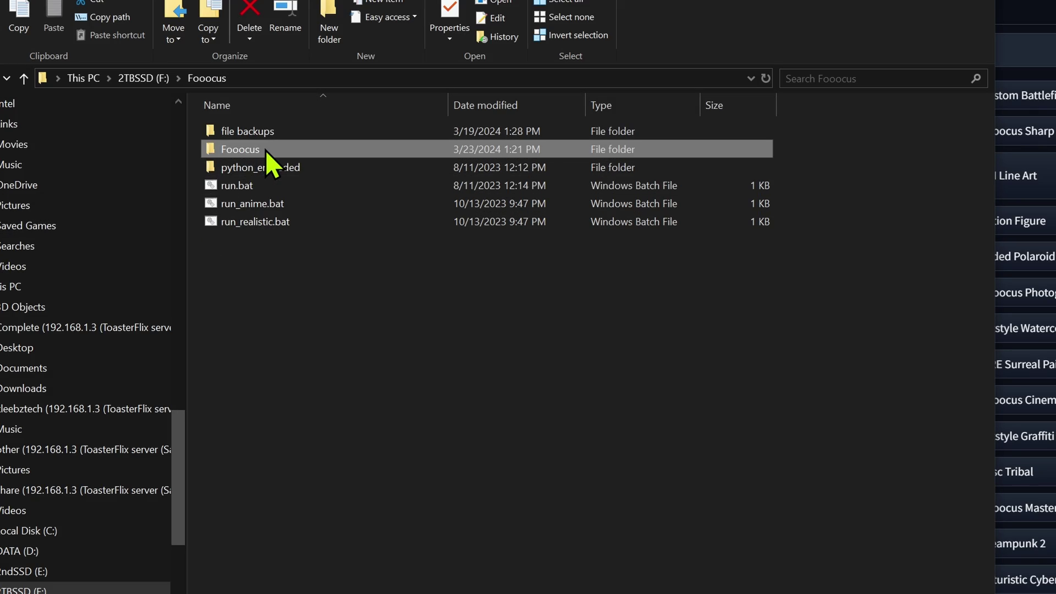
pyautogui.doubleClick(261, 153)
pyautogui.doubleClick(303, 370)
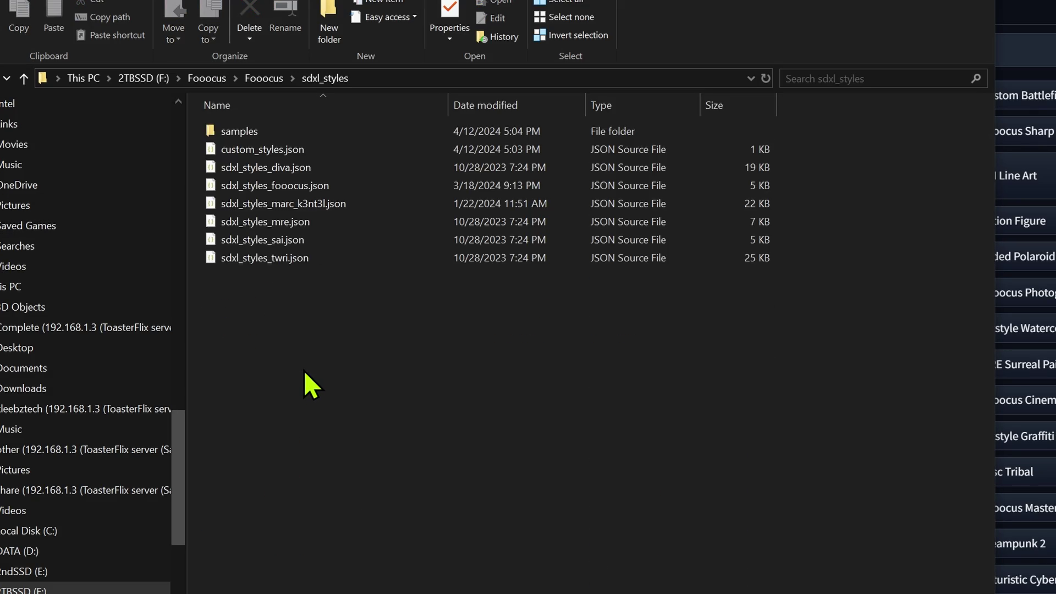
pyautogui.doubleClick(262, 132)
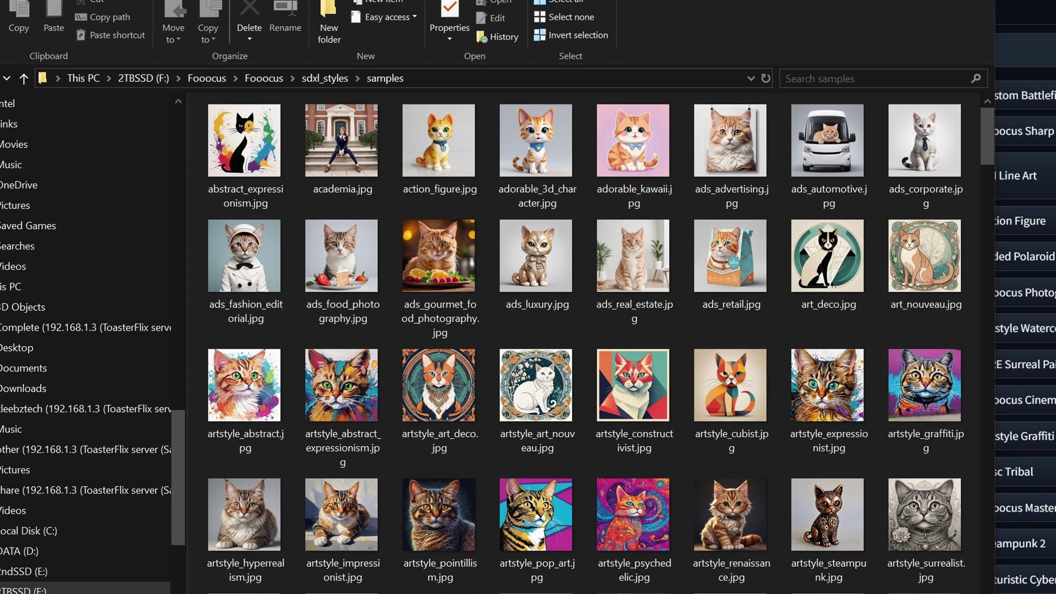
# Move the tank image into samples and rename it custom_battlefield.jpg, accepting the extension change
pyautogui.moveTo(342, 208); pyautogui.dragTo(339, 231)
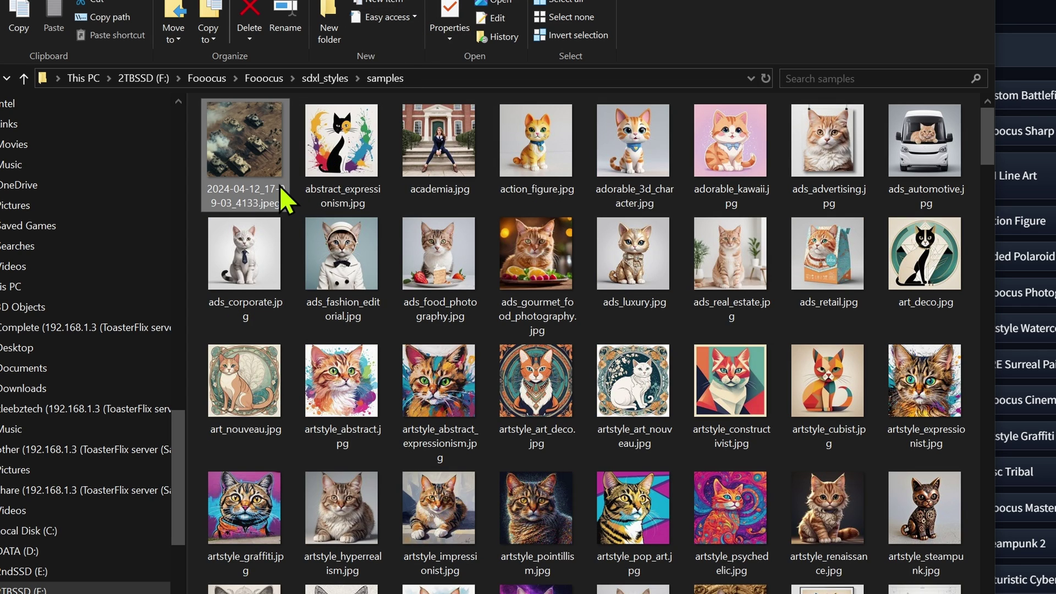
pyautogui.rightClick(275, 184)
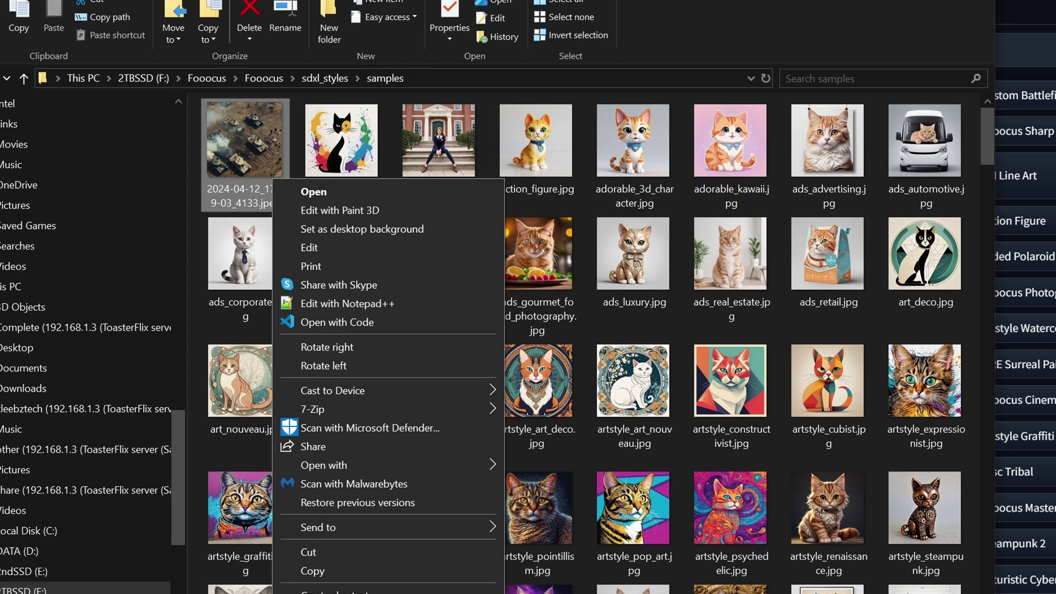
pyautogui.click(312, 577)
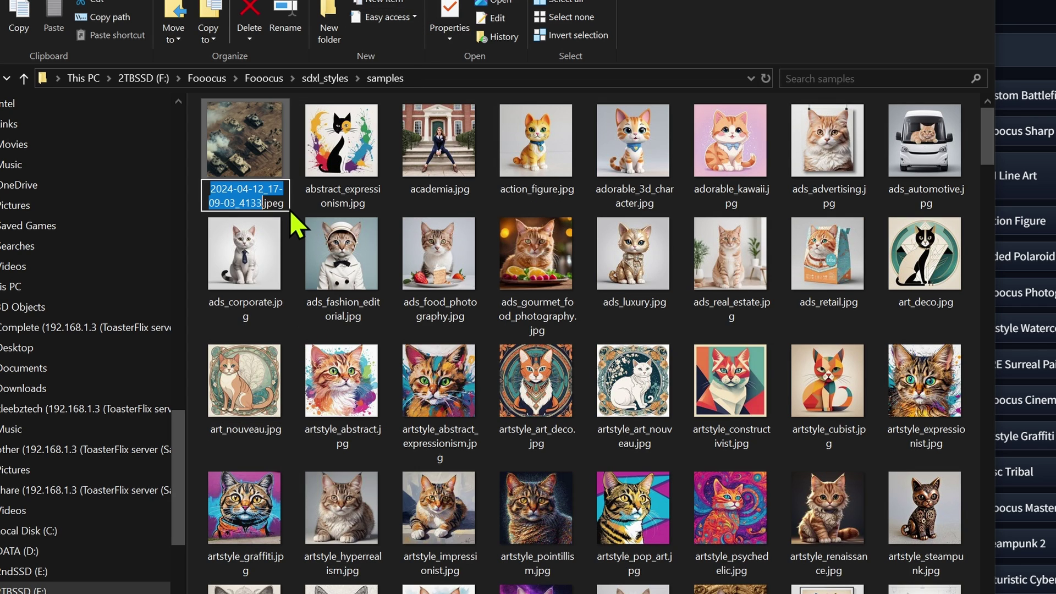
pyautogui.moveTo(285, 203); pyautogui.dragTo(206, 189)
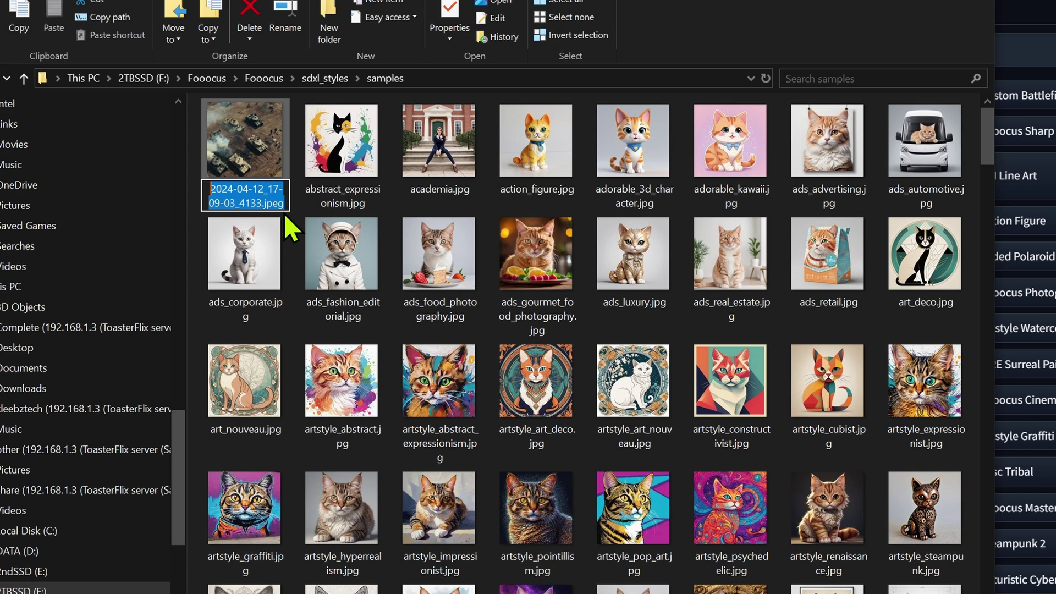
pyautogui.write('custom_')
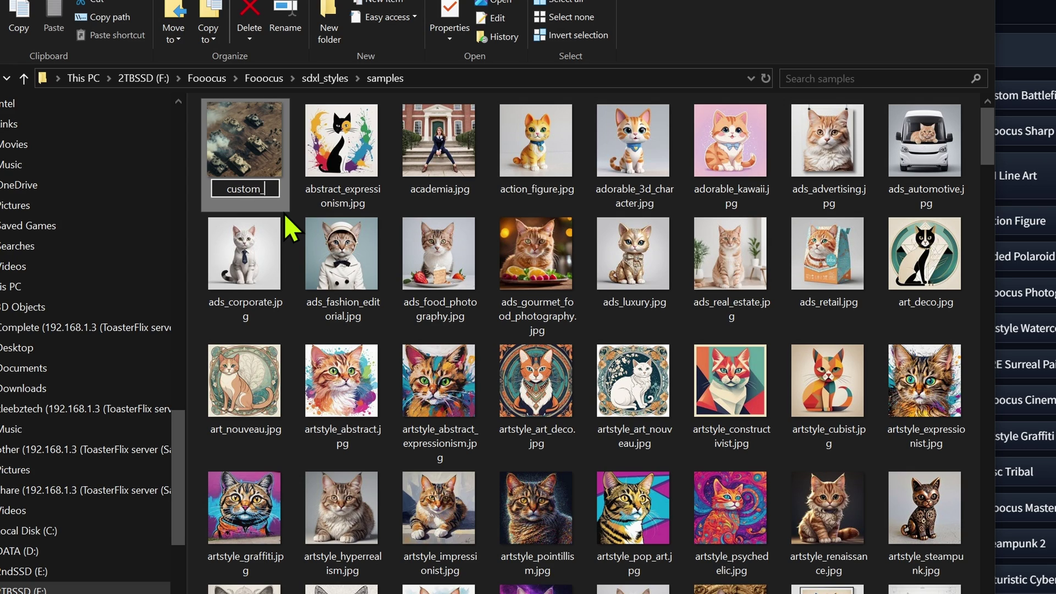
pyautogui.write('battlefield')
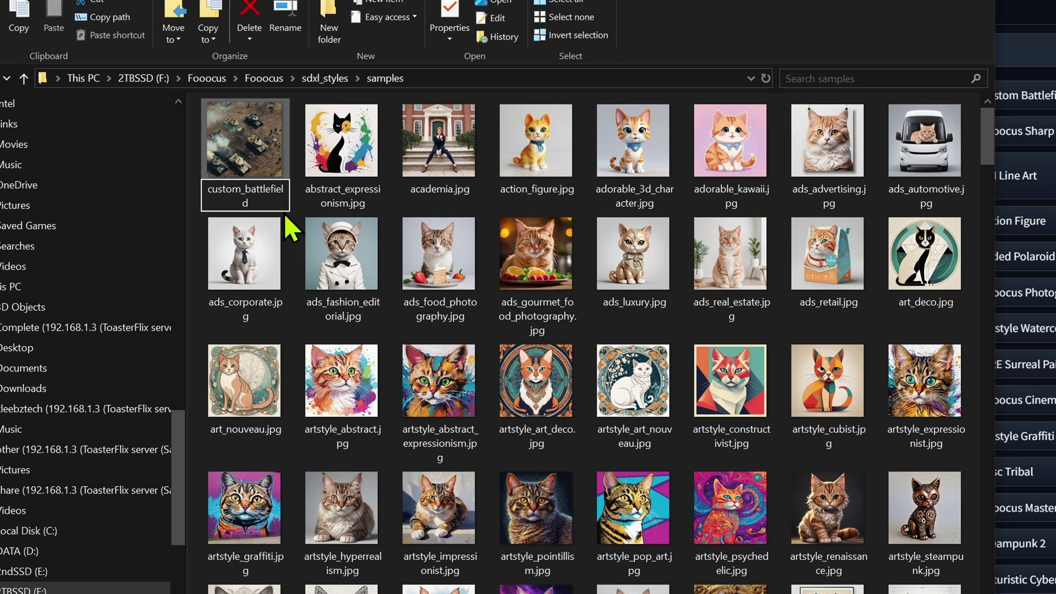
pyautogui.write('.jpg')
pyautogui.press('Return')
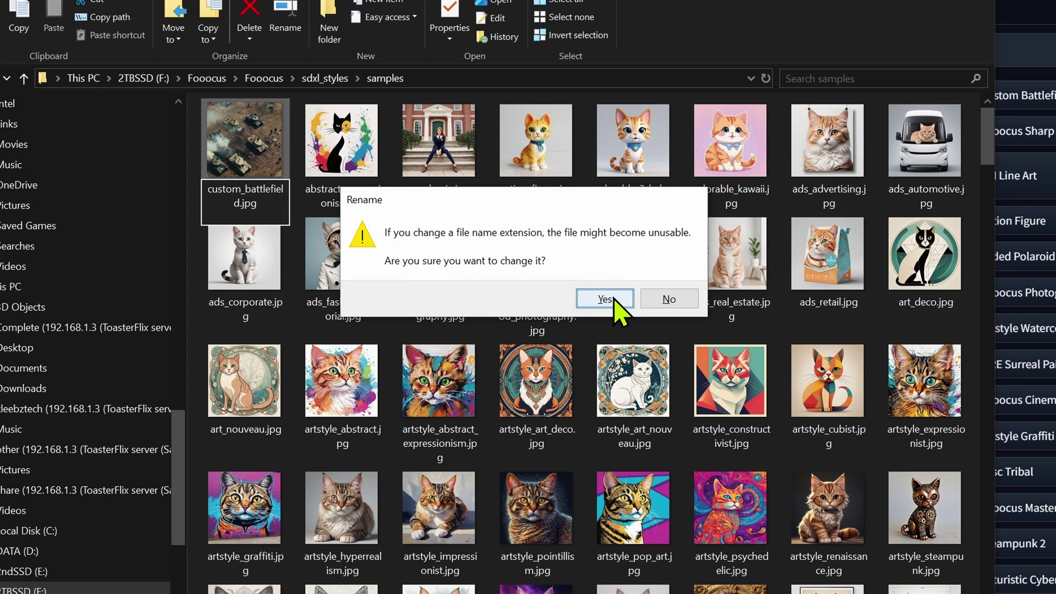
pyautogui.click(605, 298)
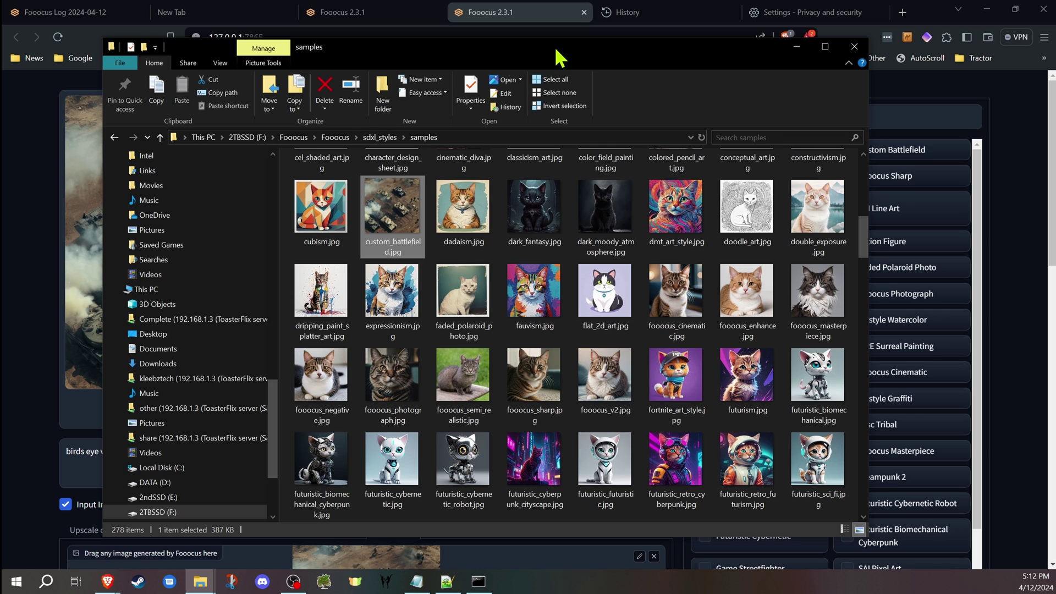
# Return to the Fooocus browser window and drop the tank image near the Custom Battlefield style
pyautogui.moveTo(560, 56); pyautogui.dragTo(203, 83)
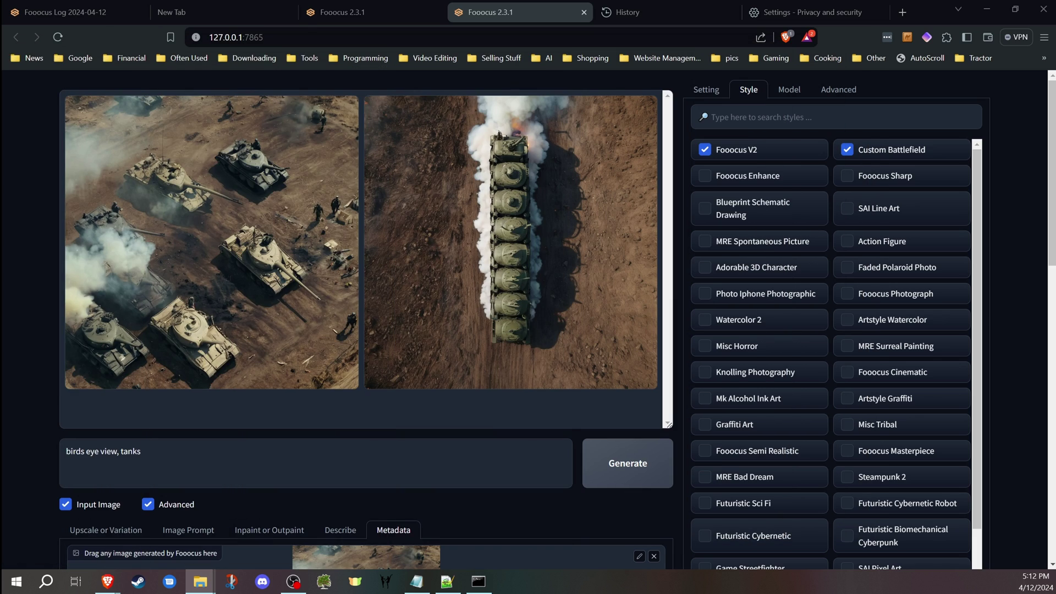
pyautogui.click(24, 194)
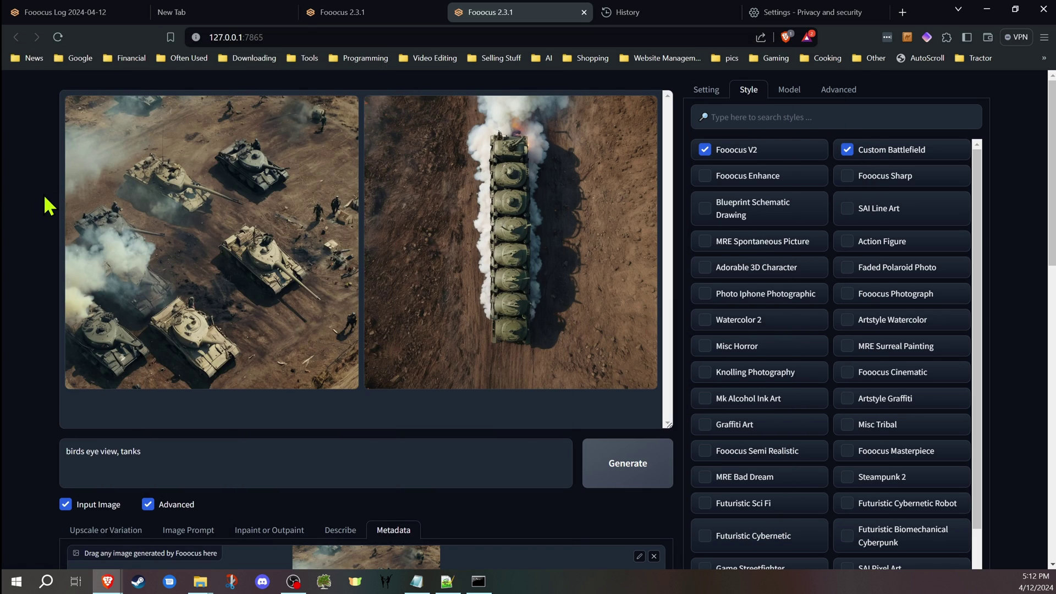
pyautogui.moveTo(316, 288); pyautogui.dragTo(895, 158)
pyautogui.moveTo(976, 163)
pyautogui.mouseDown()
pyautogui.moveTo(979, 367)
pyautogui.moveTo(949, 144)
pyautogui.mouseUp()
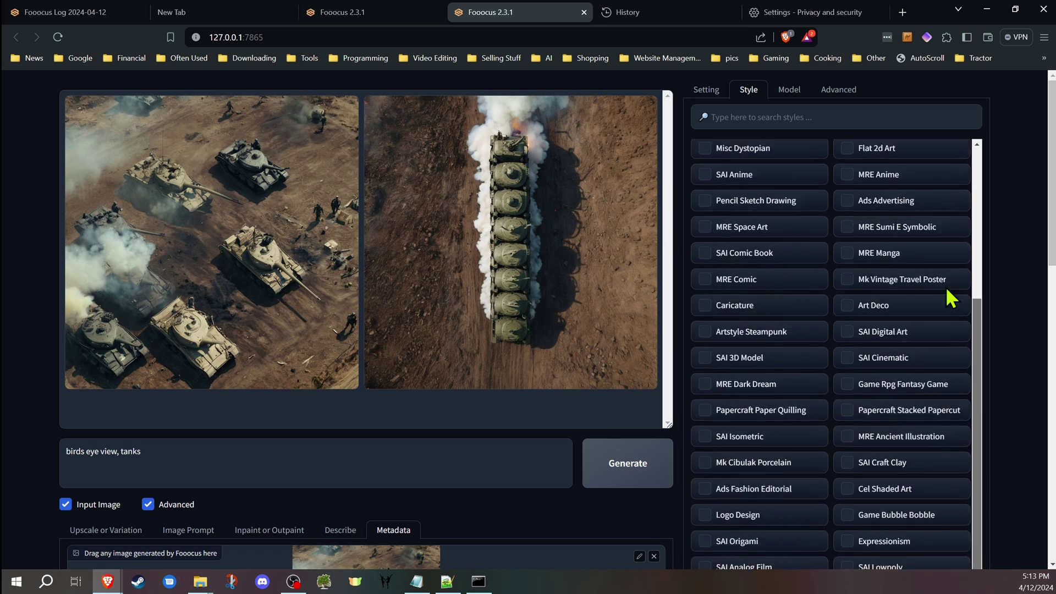